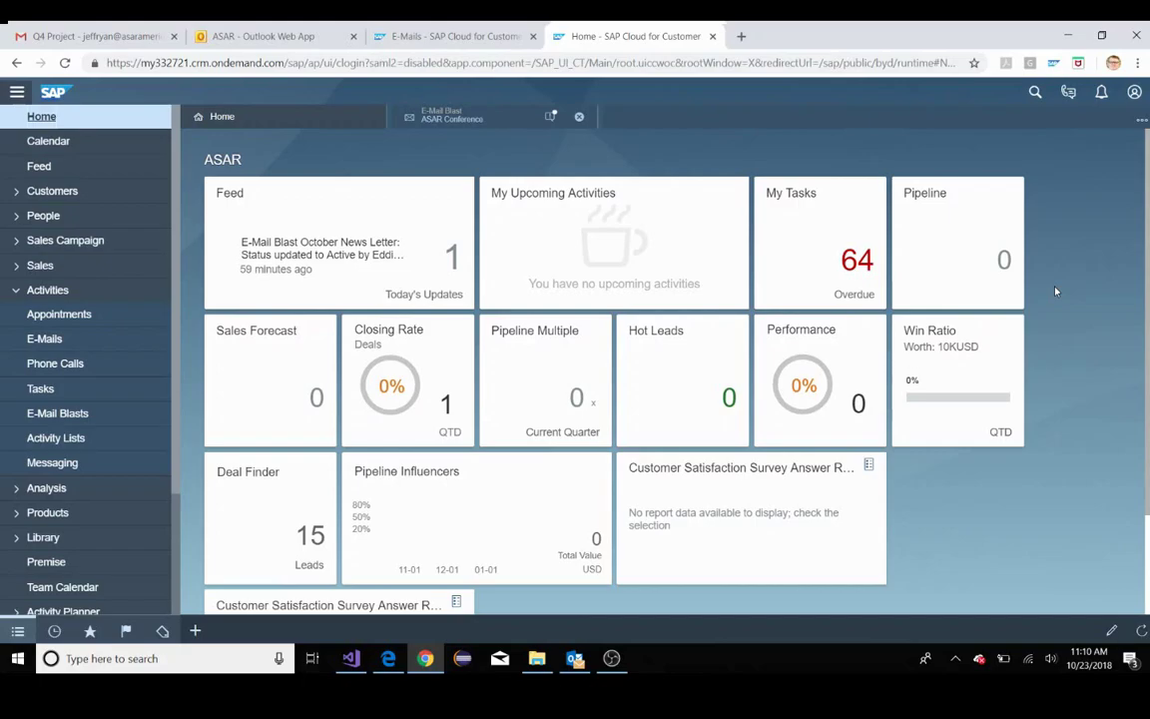
View the sent Q4 Project e-mail in Gmail and its received copy in Outlook Web App
click(100, 32)
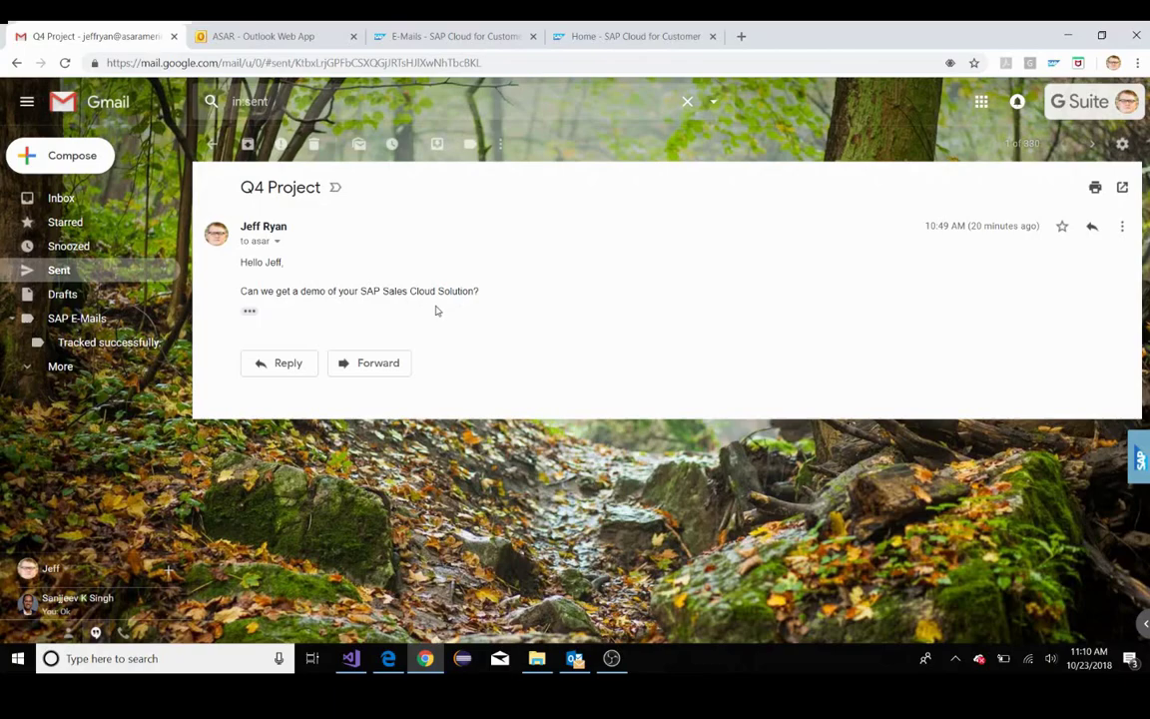
click(247, 27)
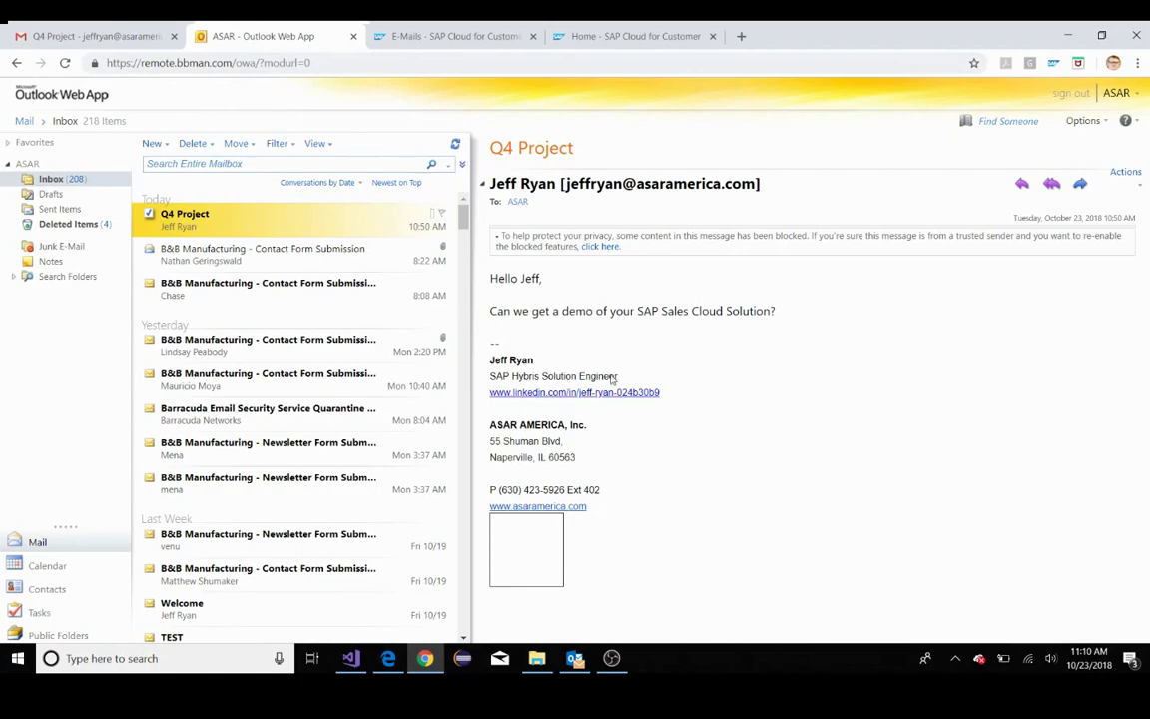
Switch to SAP Cloud for Customer, open the Q4 Project e-mail from the E-Mails list and expand its header details
click(449, 37)
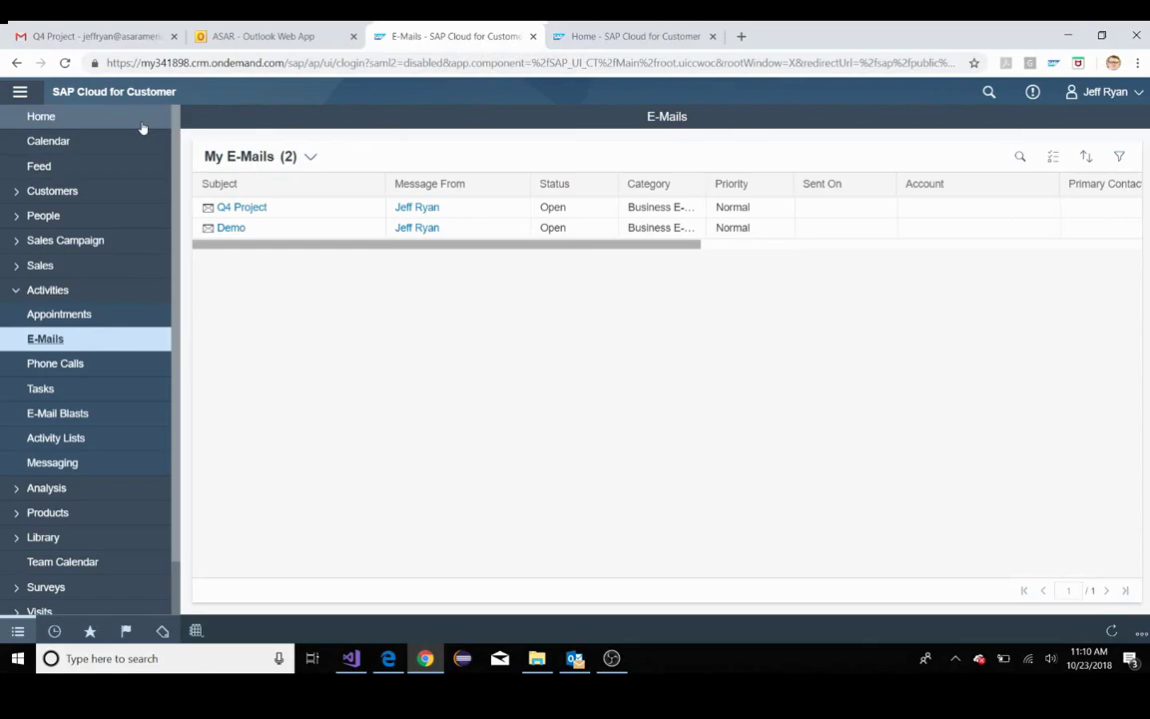
click(44, 119)
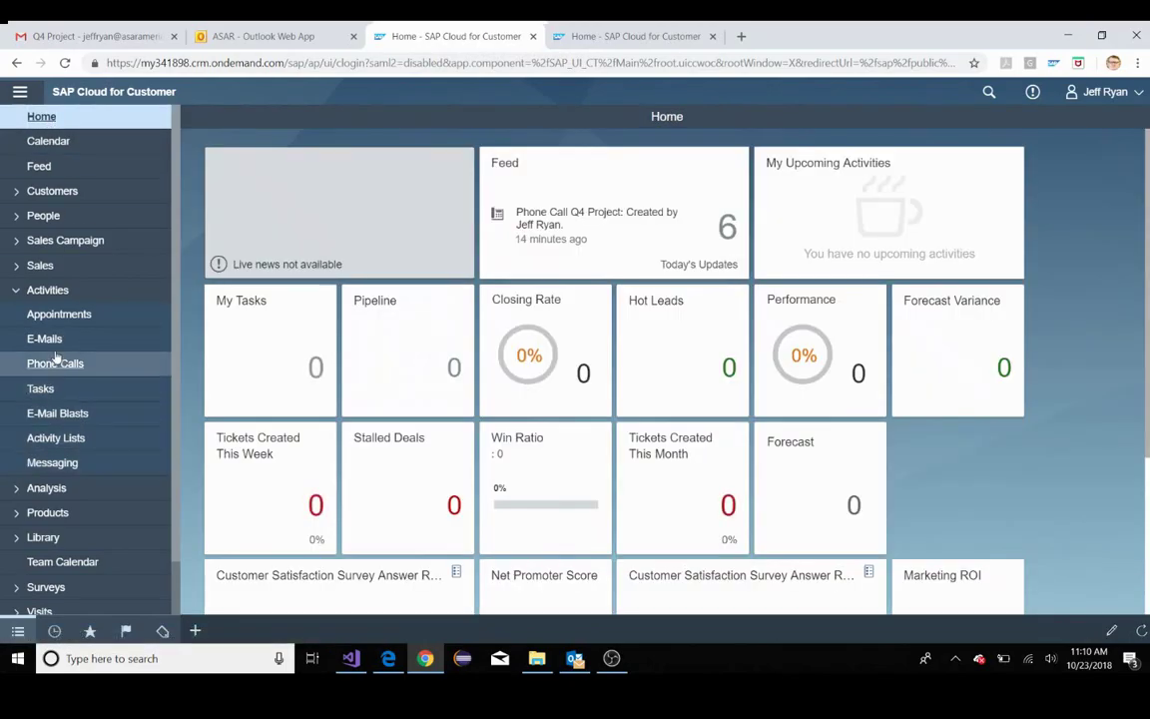
click(48, 340)
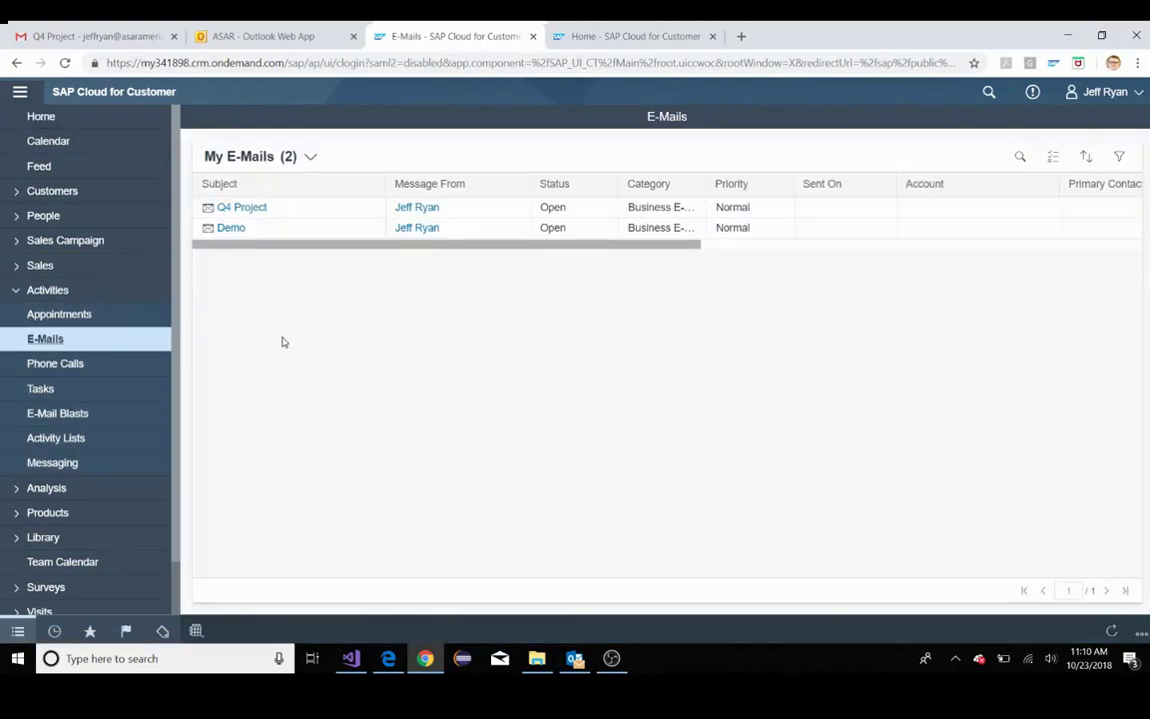
click(238, 207)
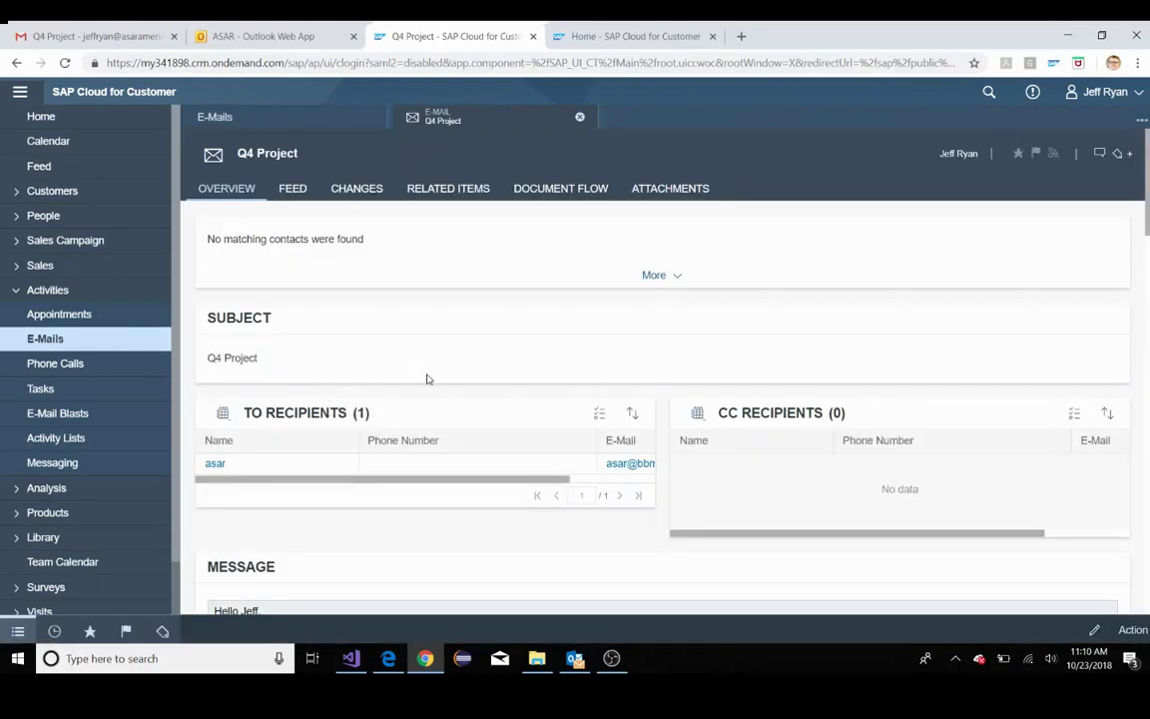
click(661, 278)
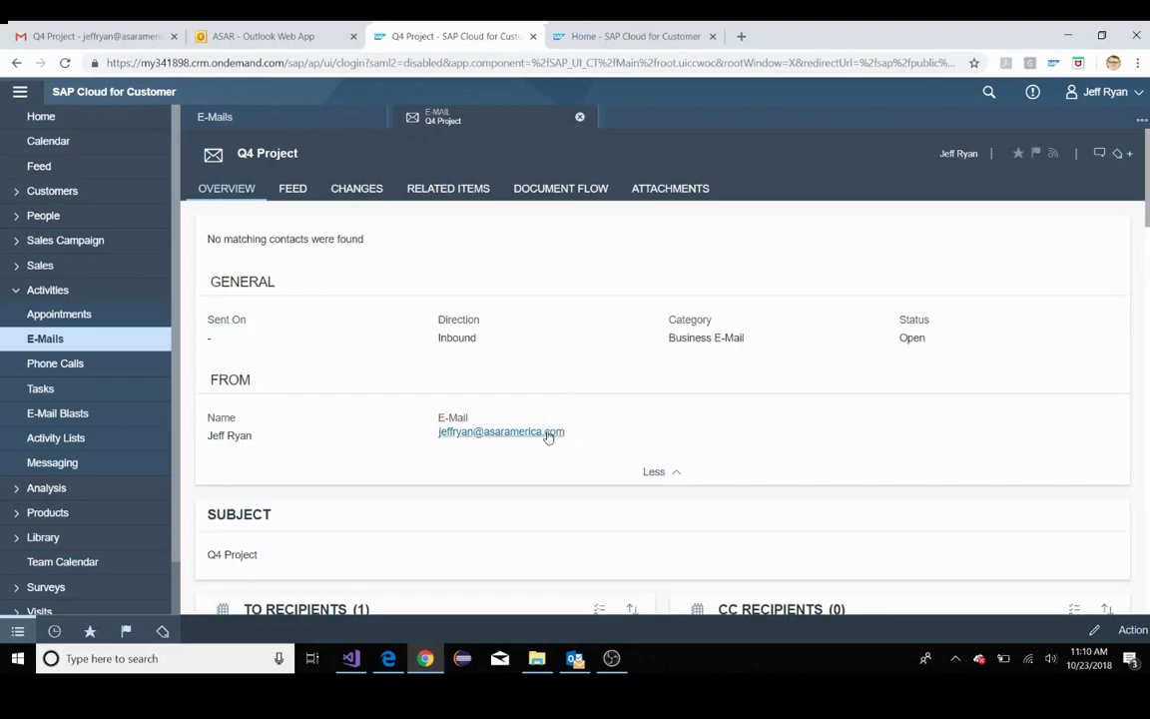
Examine the Q4 Project e-mail's sender address and message text, comparing the message with the sent original in Gmail
drag(607, 435, 428, 439)
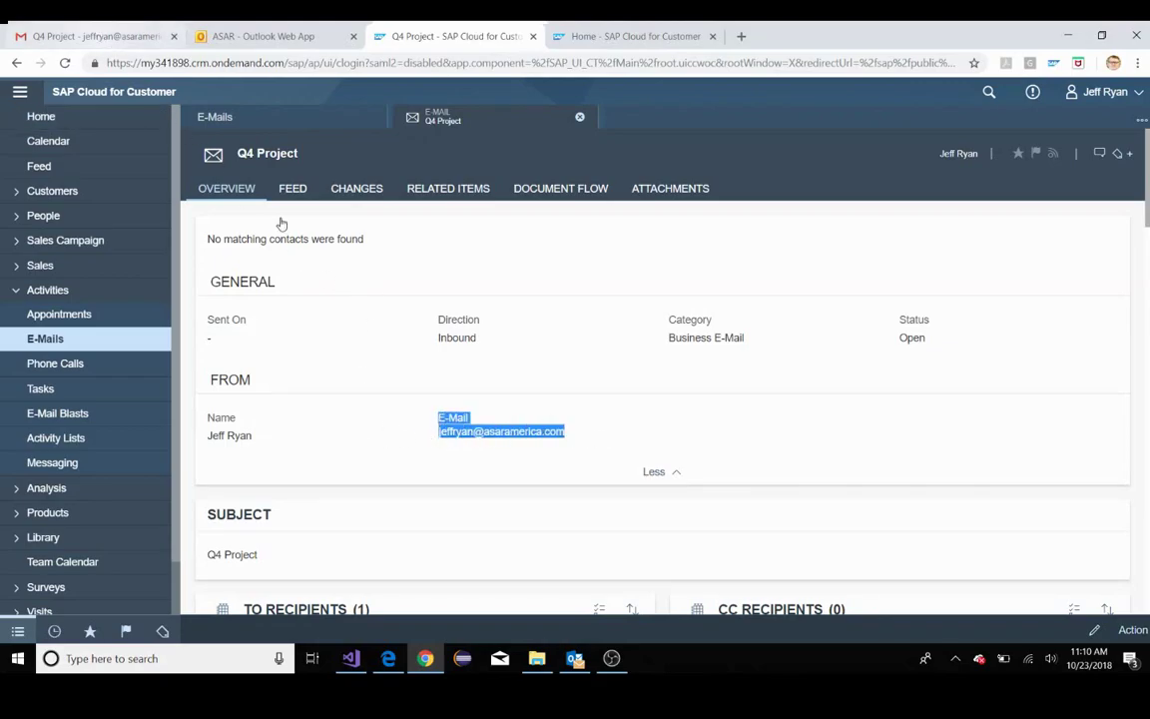
scroll(369, 315, down, 2)
scroll(360, 334, down, 3)
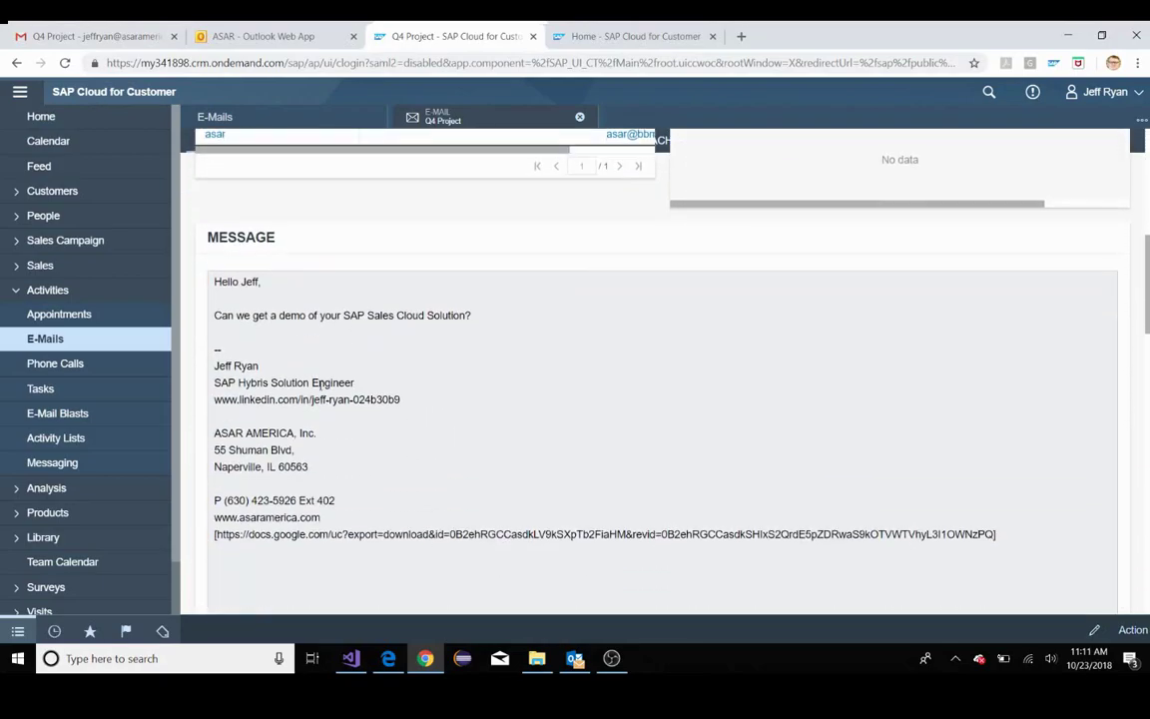
drag(214, 281, 239, 264)
click(100, 40)
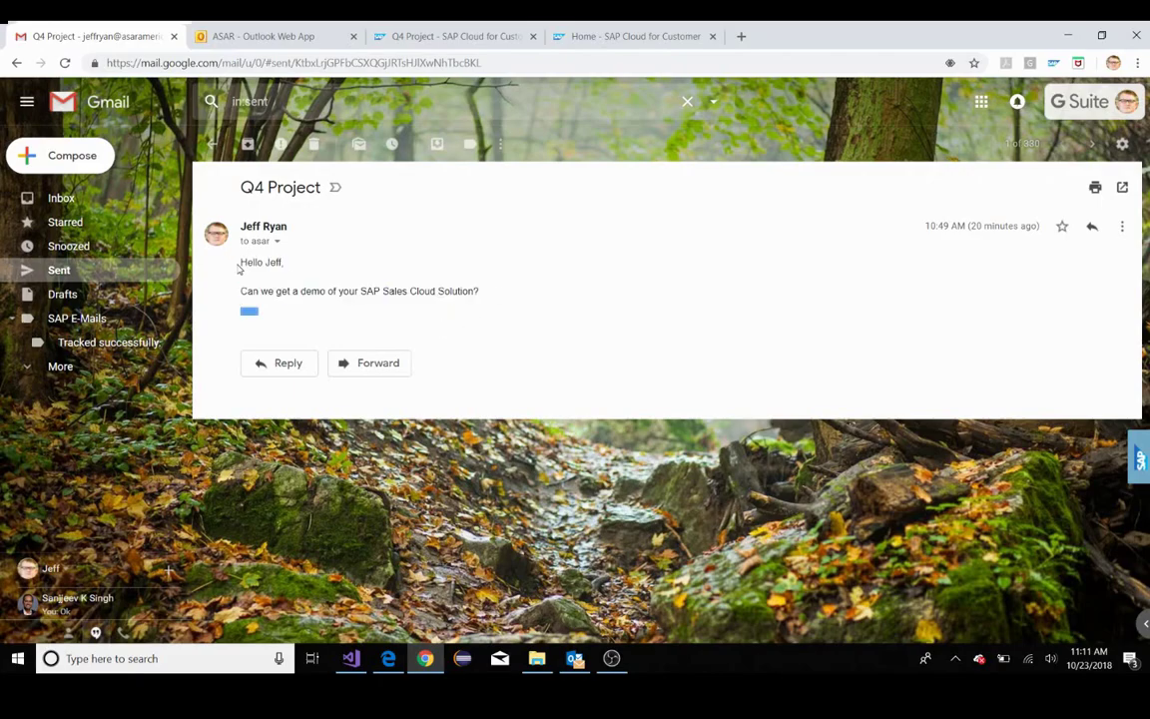
click(457, 34)
click(605, 319)
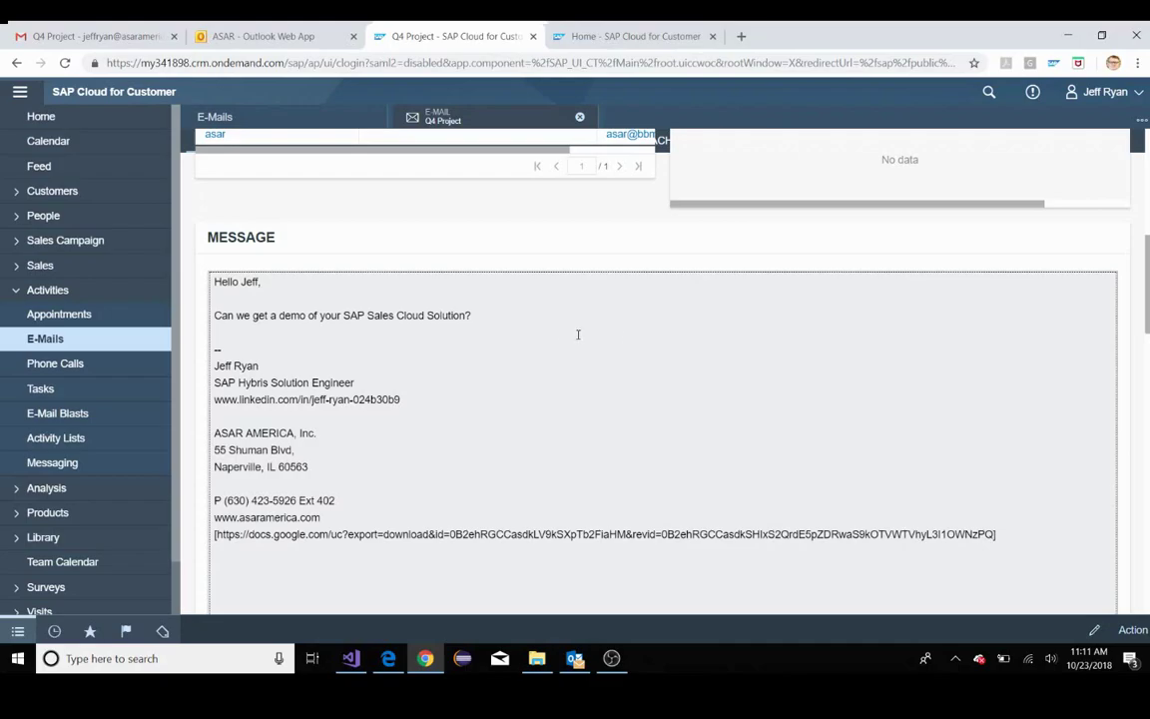
scroll(497, 361, up, 10)
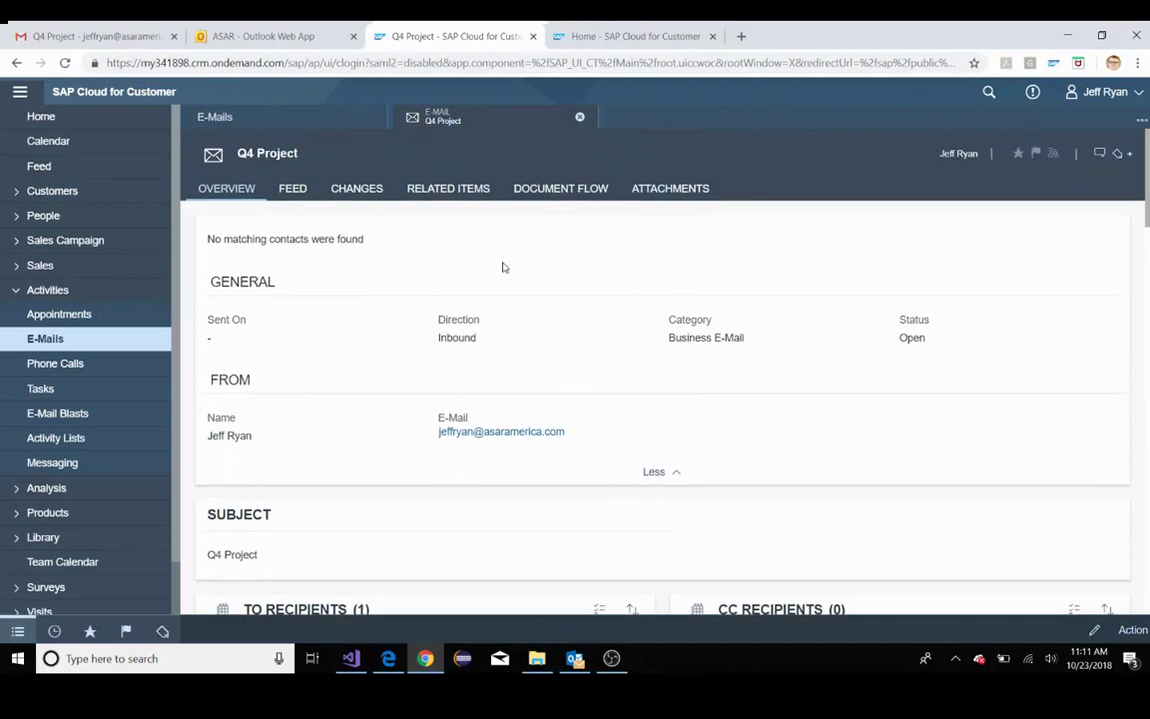
Start a new follow-up appointment from the related items of the Q4 Project e-mail
click(450, 190)
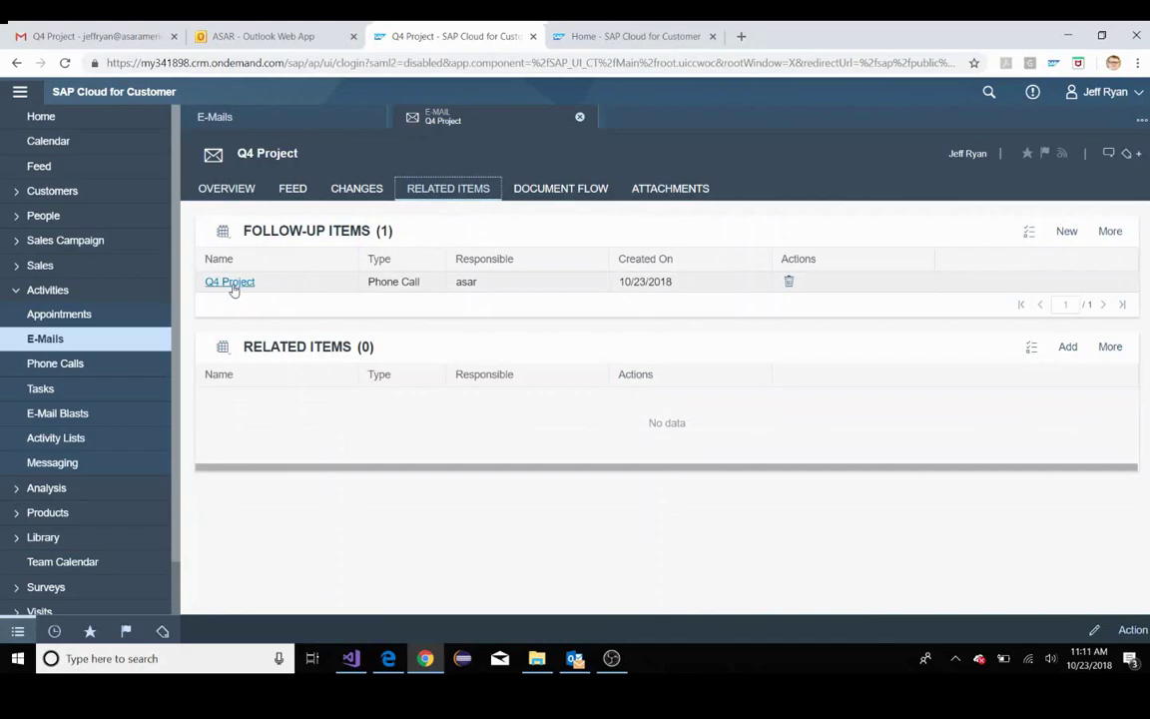
click(1067, 233)
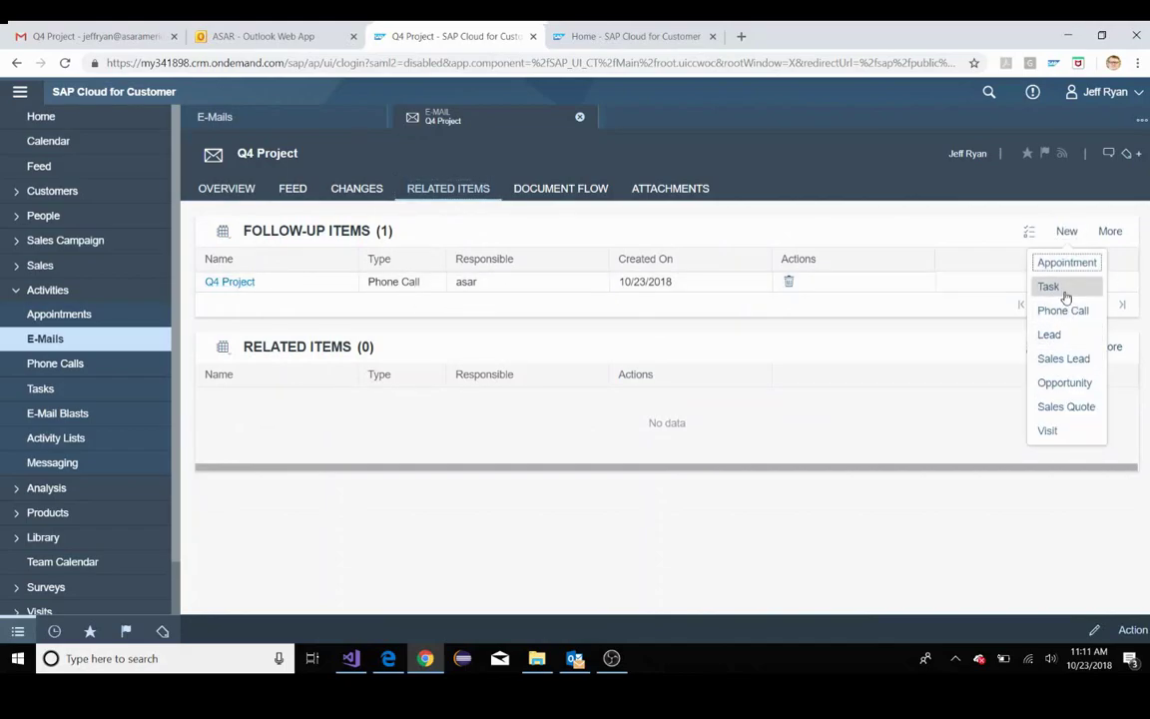
click(1062, 263)
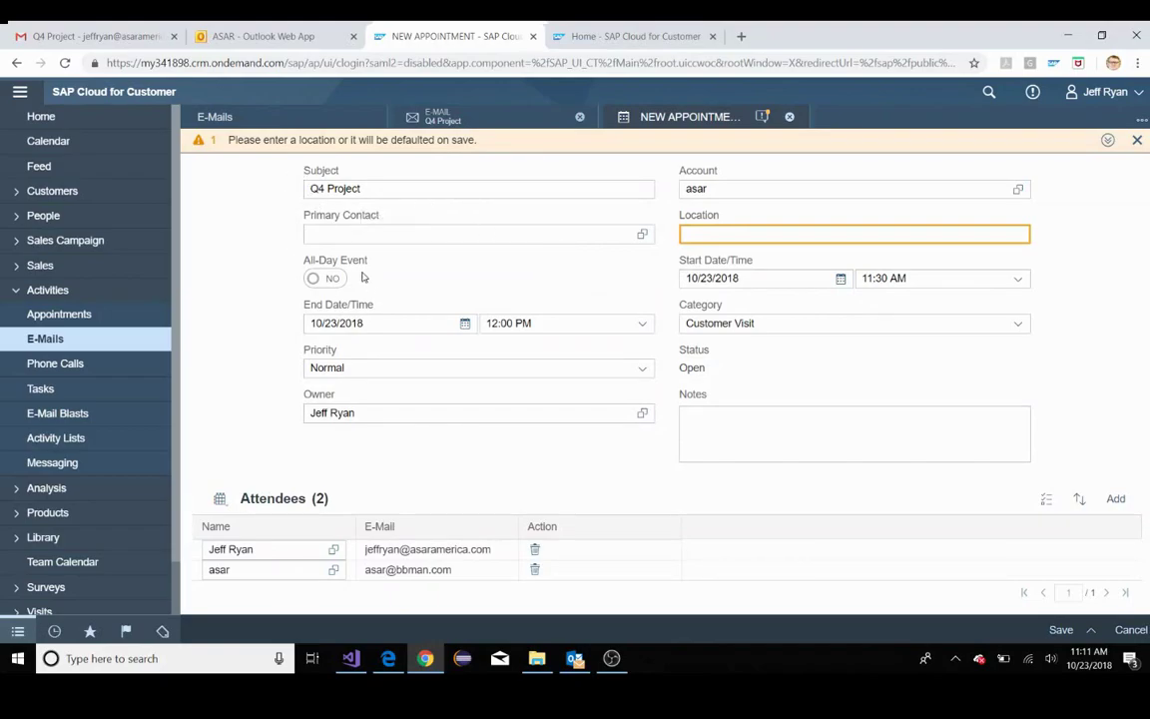
Set the new appointment's location to "ASAR Naperville Location"
drag(378, 189, 279, 172)
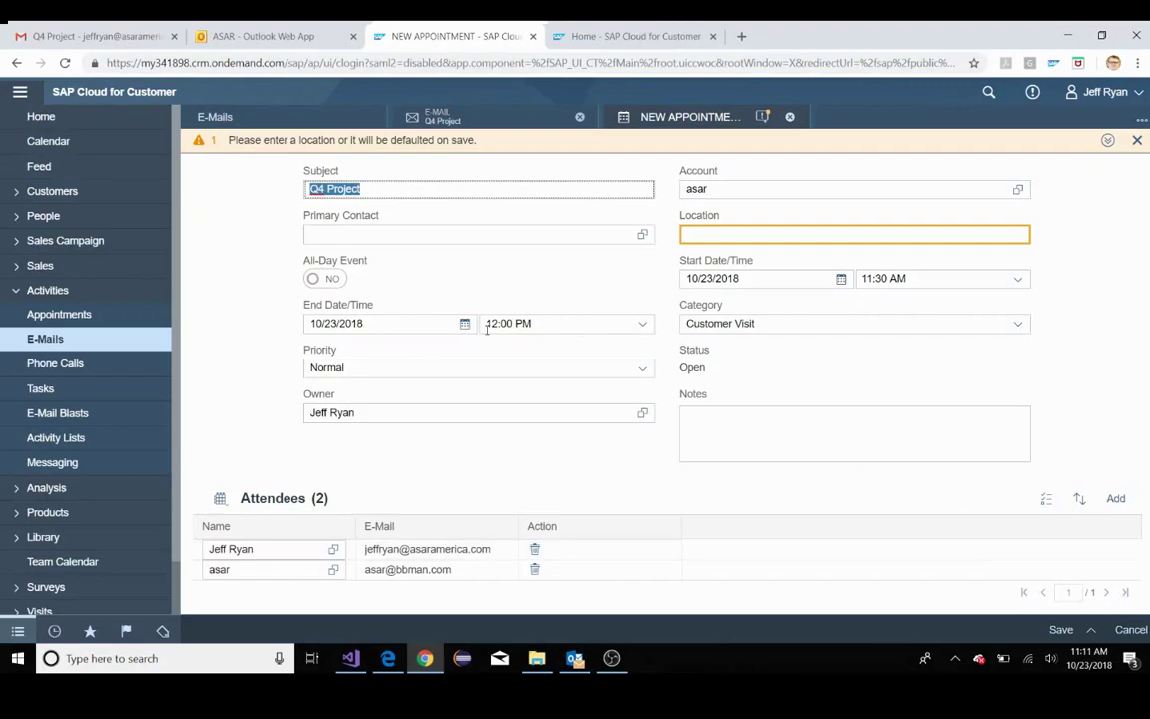
click(942, 232)
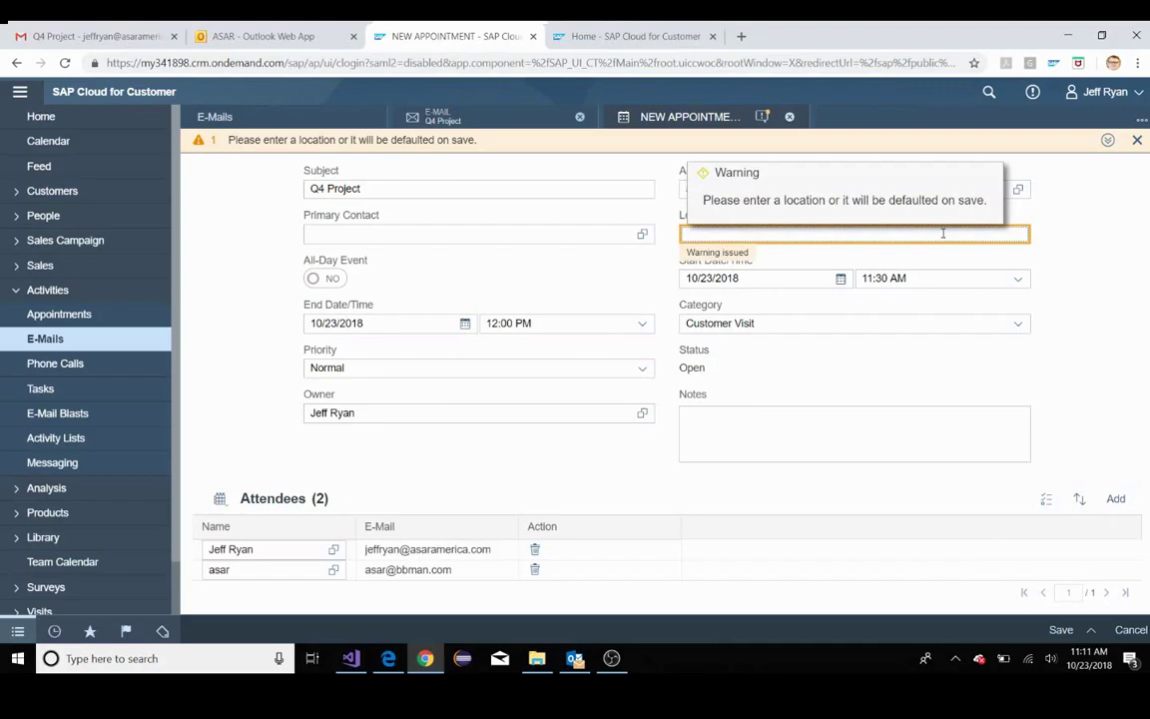
text(ASAR Naperville L)
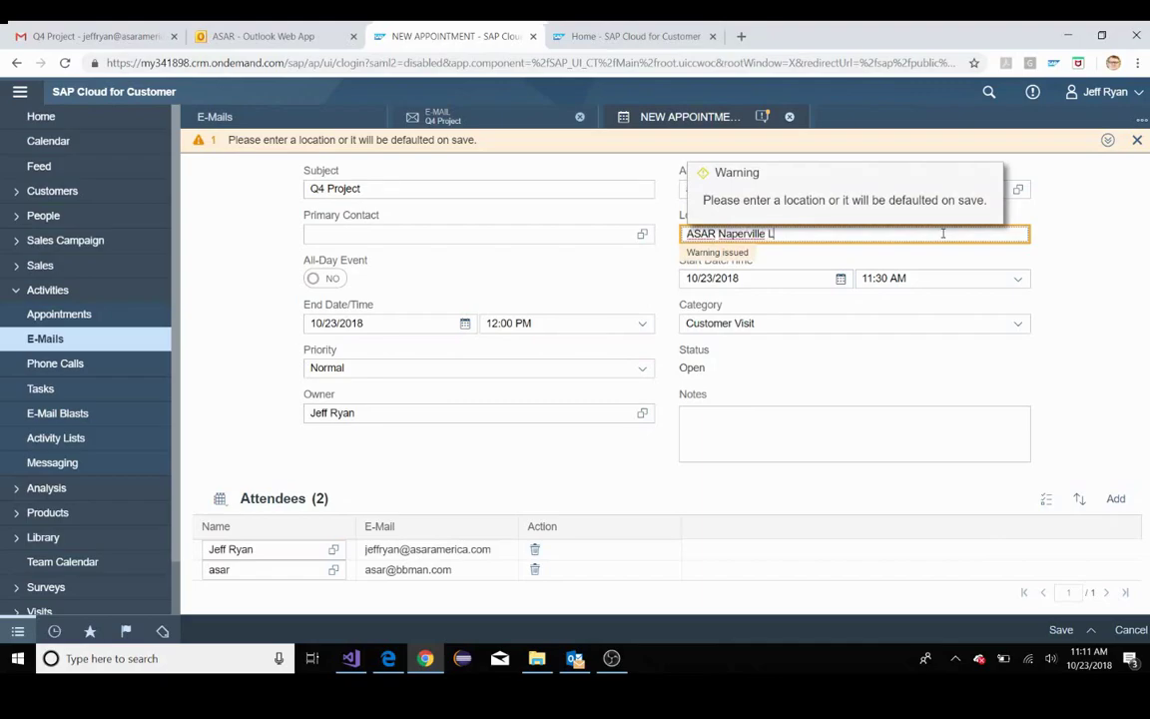
text(ocation)
Add the note "Follow up meeting from the call" to the appointment and save it
click(715, 429)
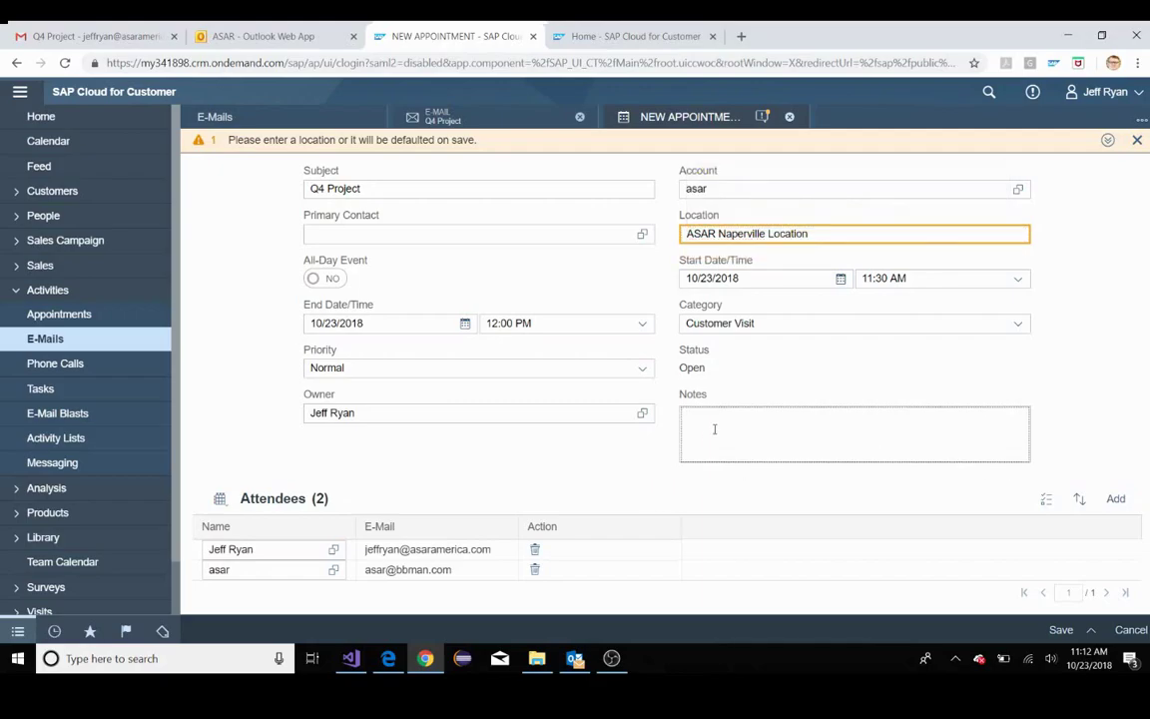
text(Followup)
text( st)
key(BackSpace)
key(BackSpace)
key(BackSpace)
key(BackSpace)
key(BackSpace)
text(up meeting from the call)
click(529, 435)
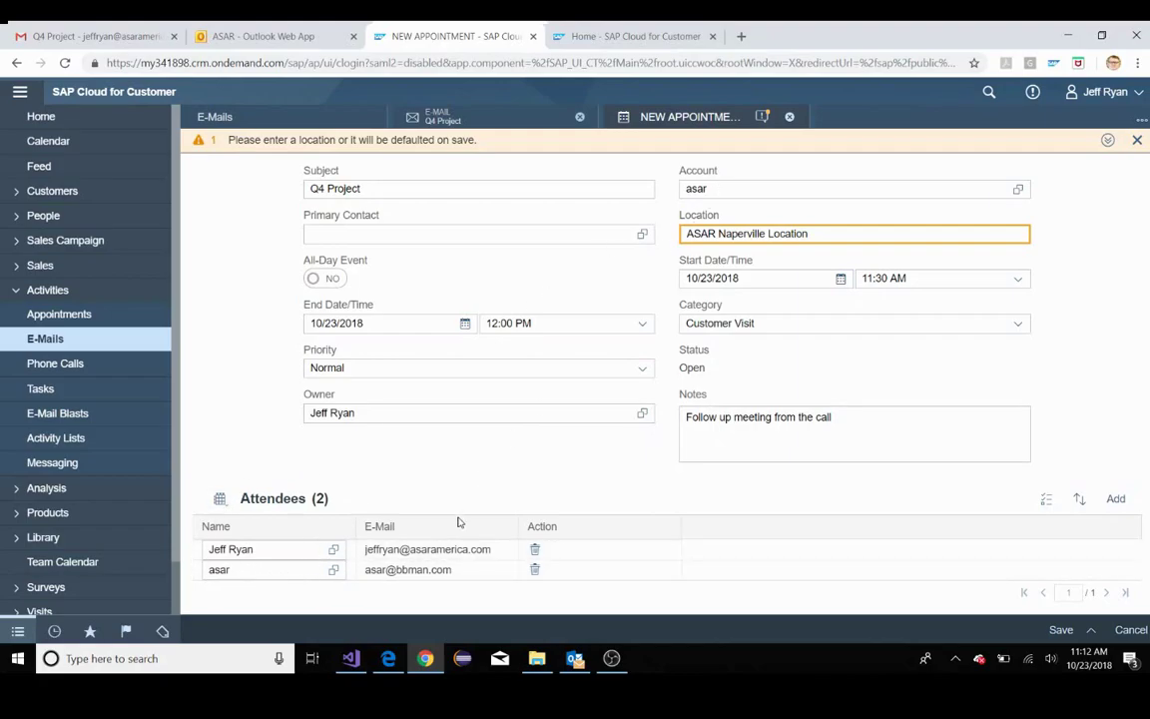
click(1059, 631)
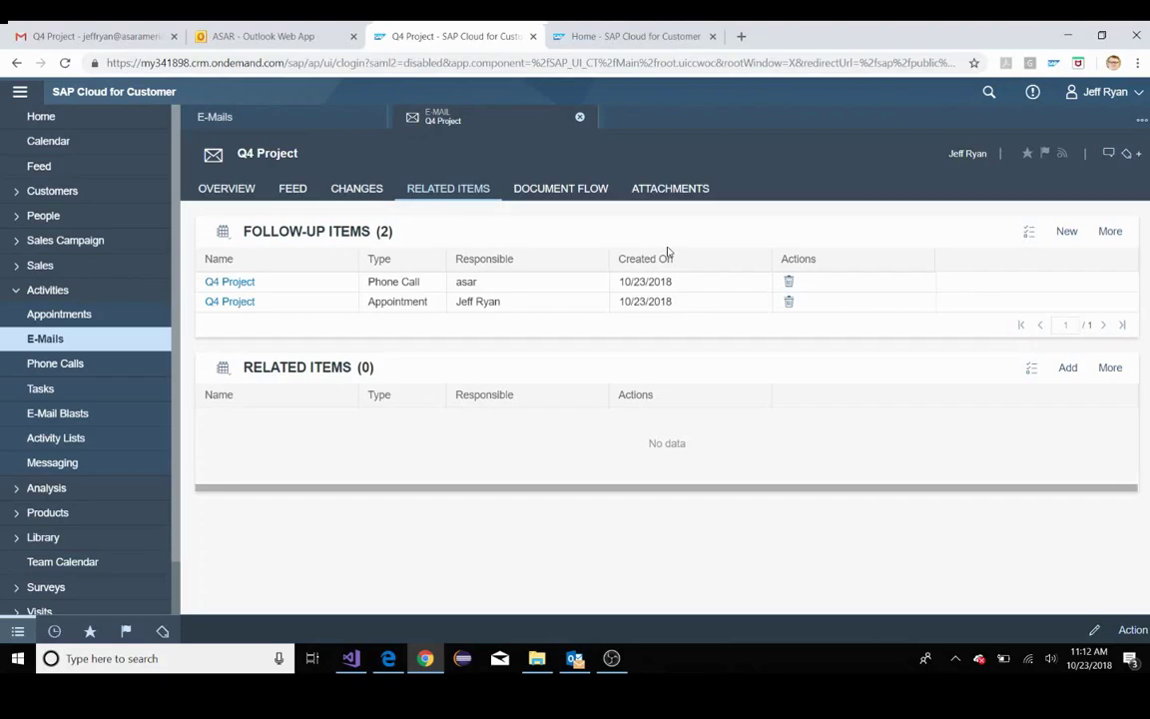
Review the e-mail list and the Q4 Project e-mail's follow-up items, attachments and overview
click(207, 117)
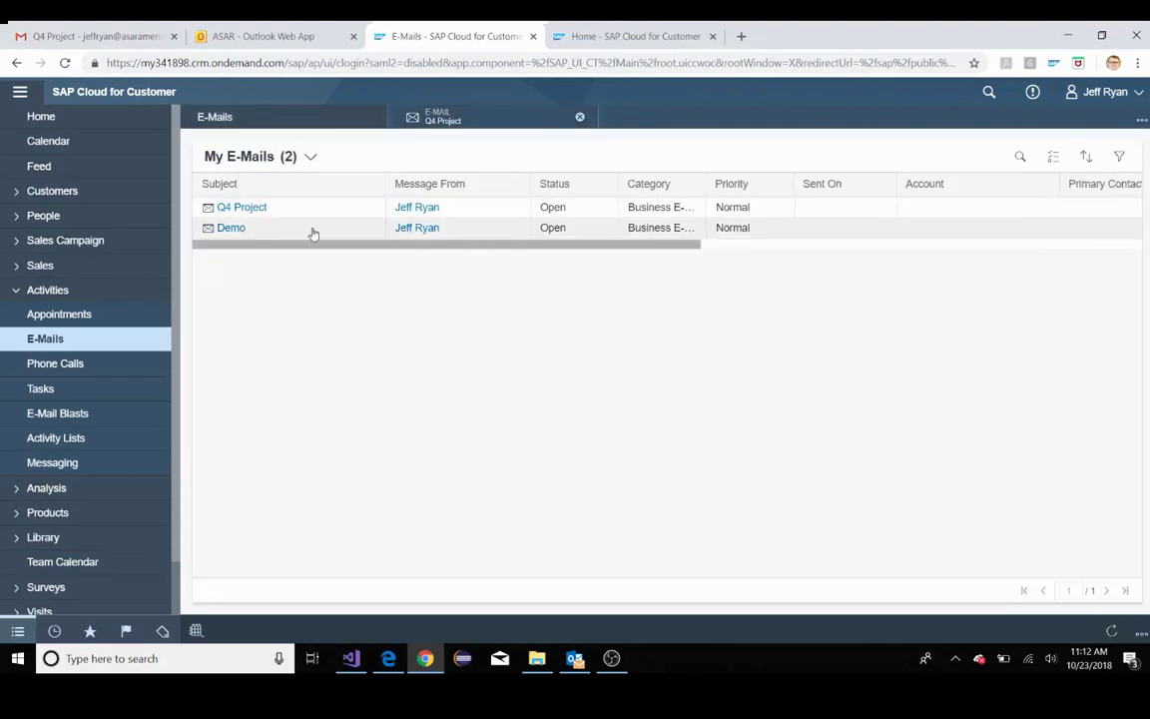
click(466, 121)
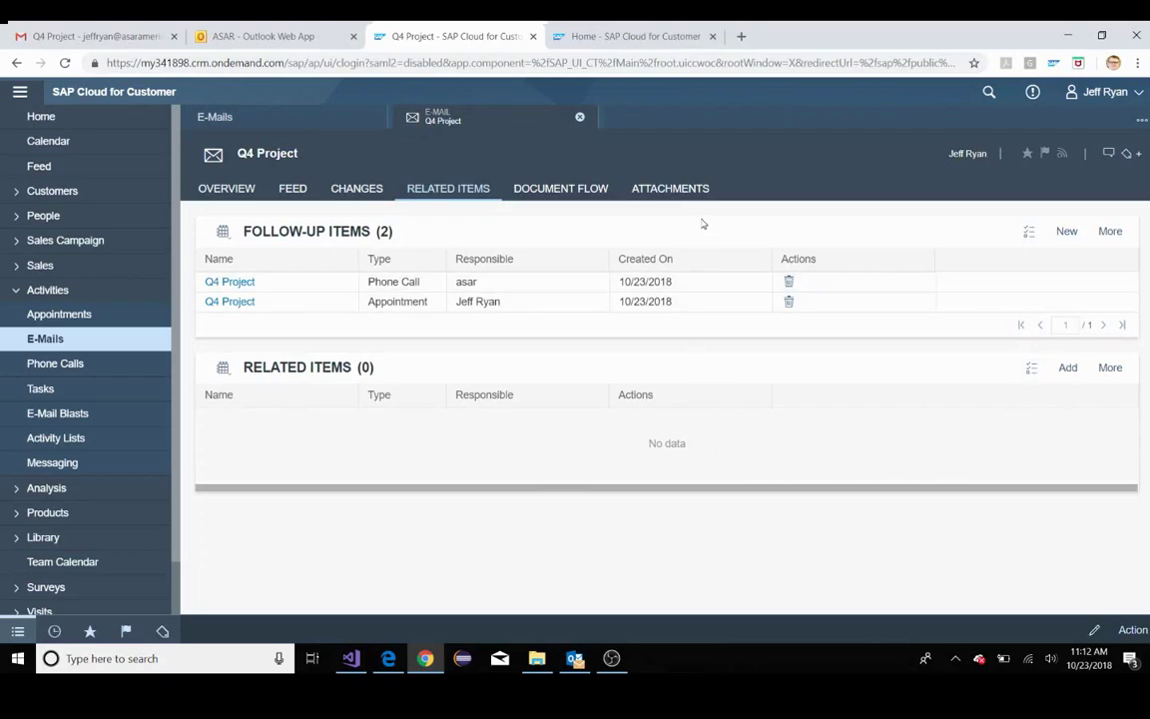
click(672, 190)
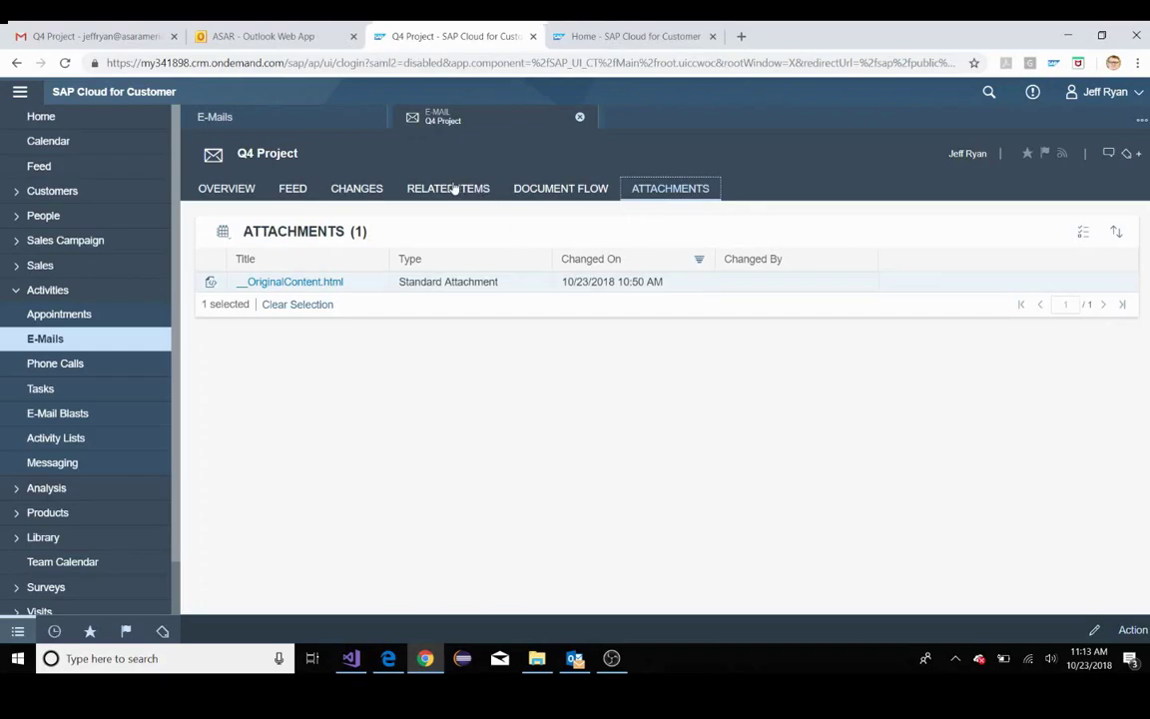
click(220, 191)
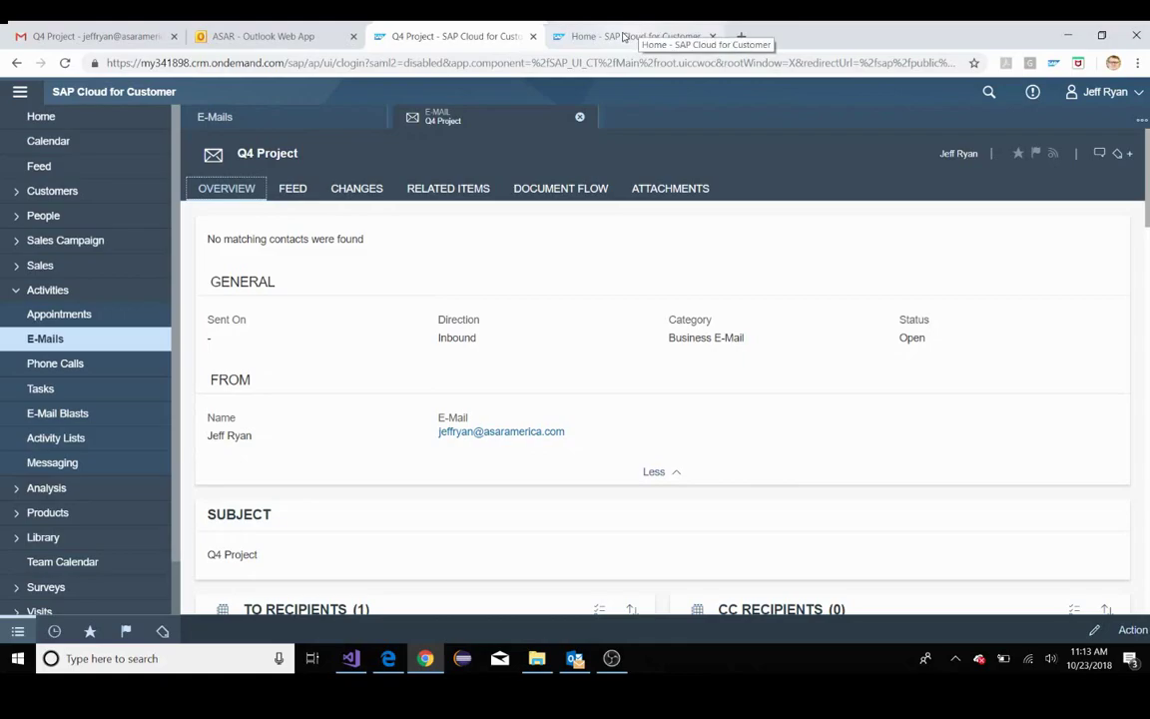
Close the Q4 Project browser page and open the ASAR Conference e-mail blast in the other SAP system
key(ctrl+w)
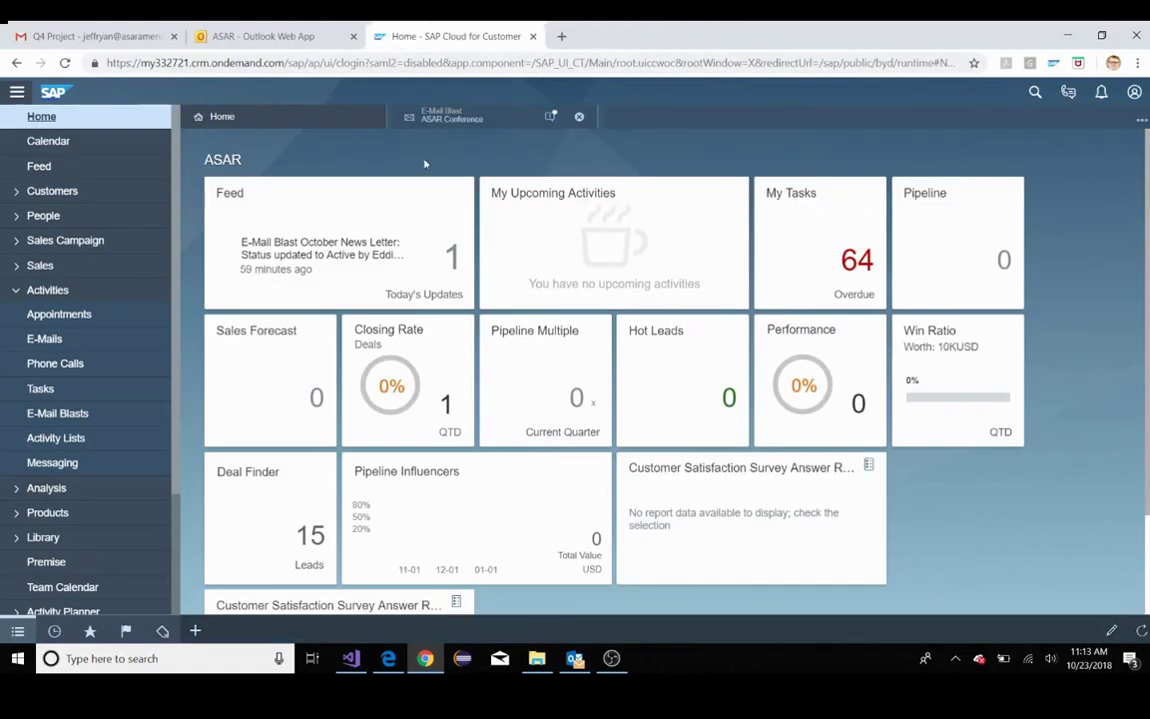
click(60, 415)
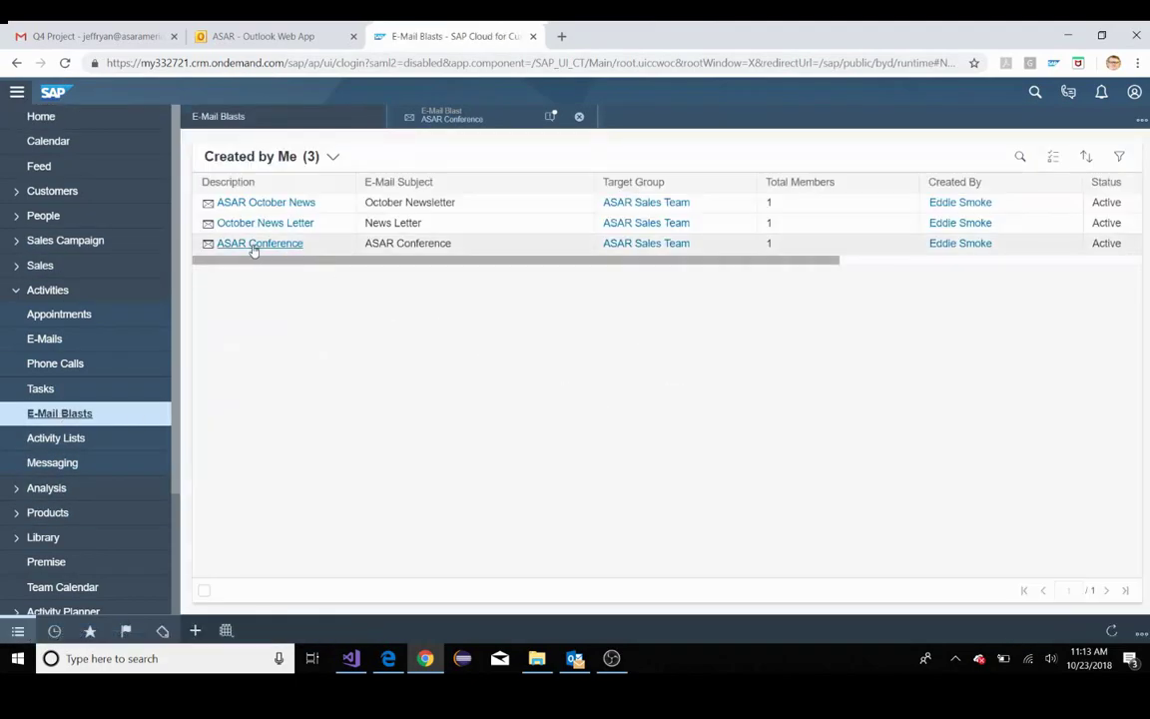
click(252, 245)
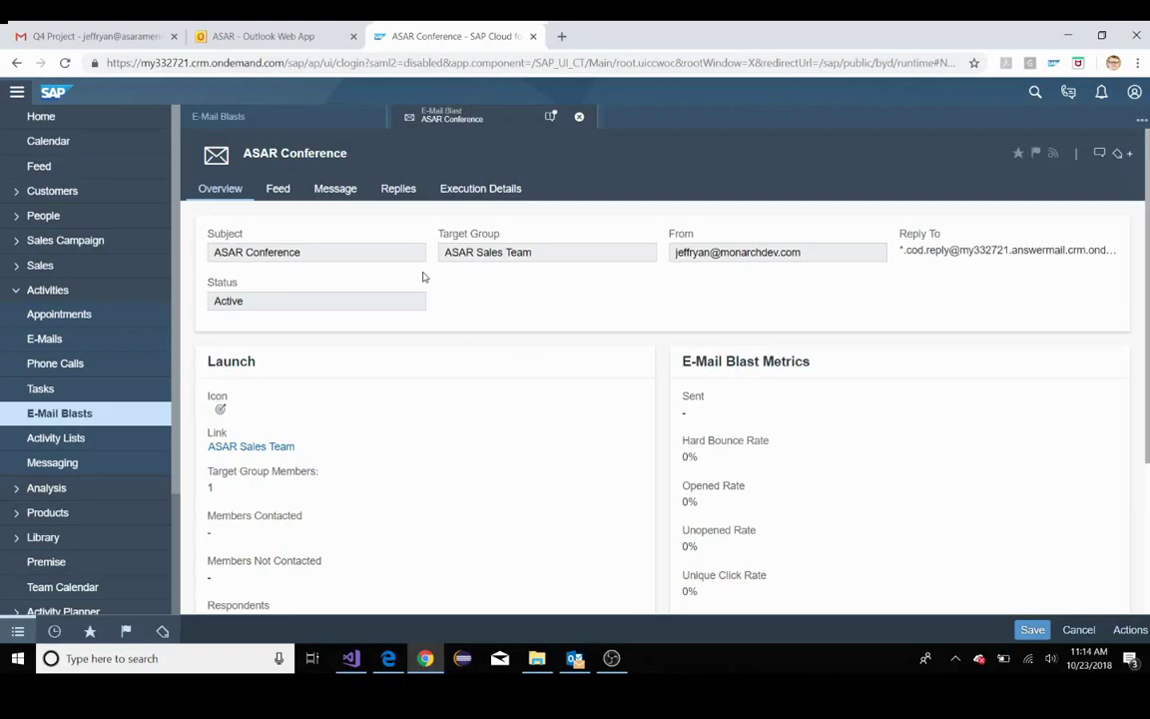
Examine the ASAR Conference blast's subject, target group, replies, metrics and execution details
drag(305, 252, 212, 252)
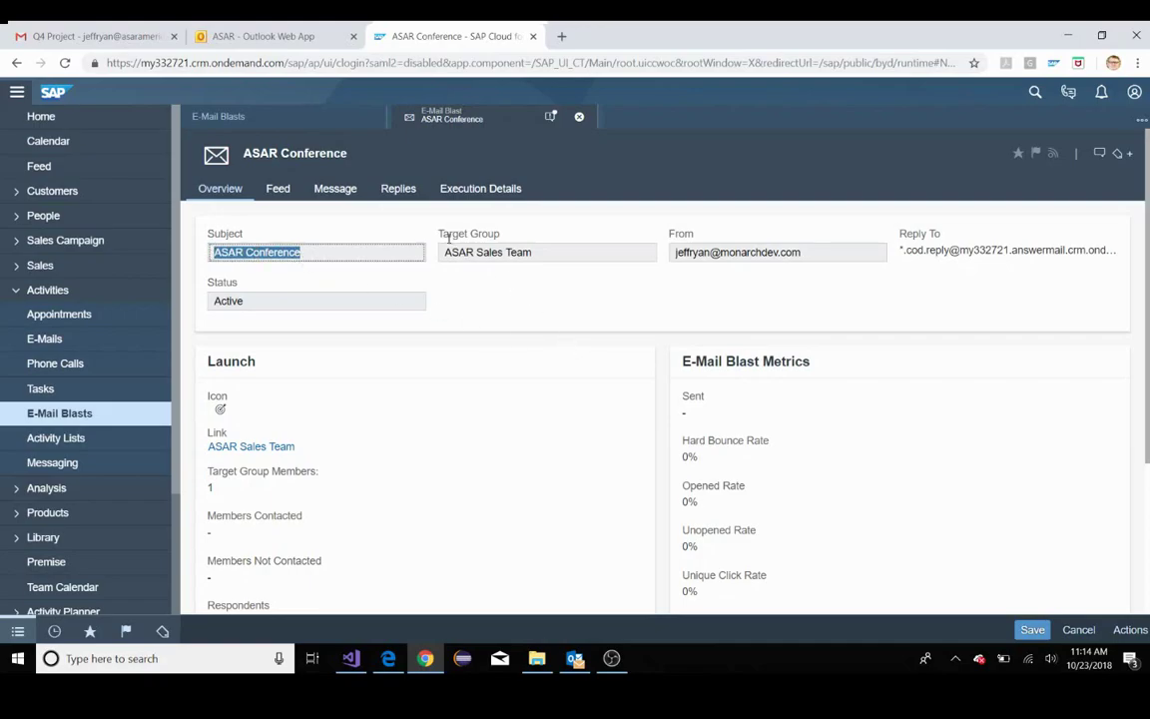
drag(397, 211, 465, 227)
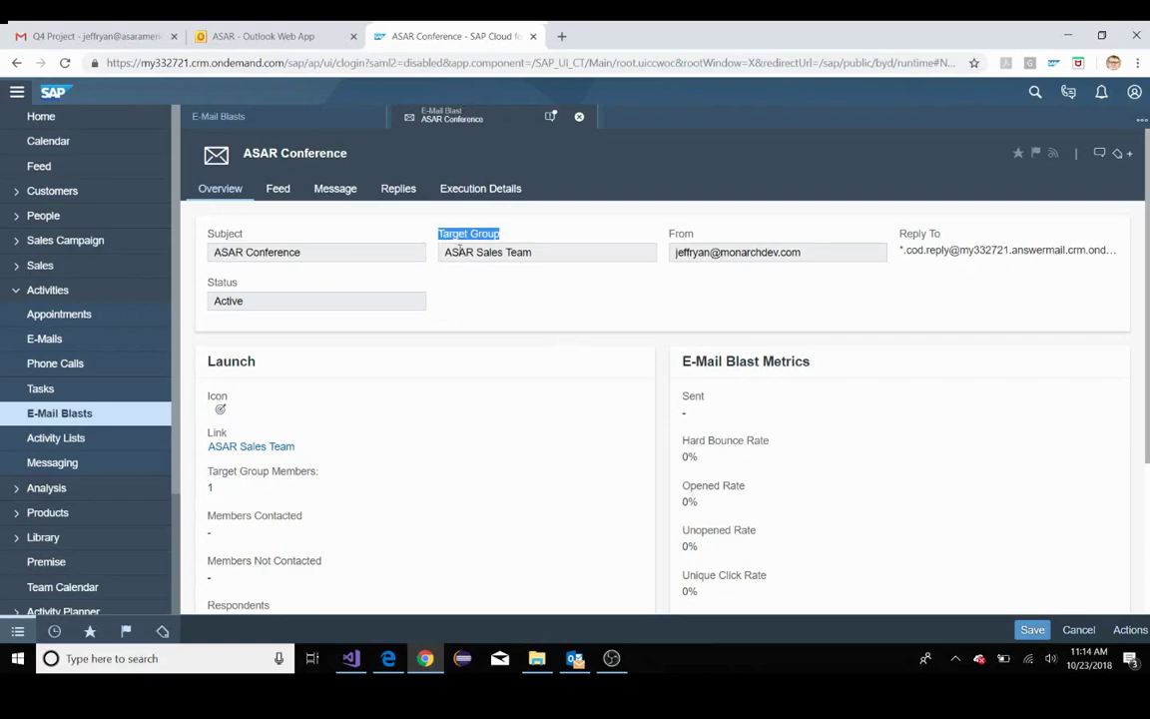
click(527, 277)
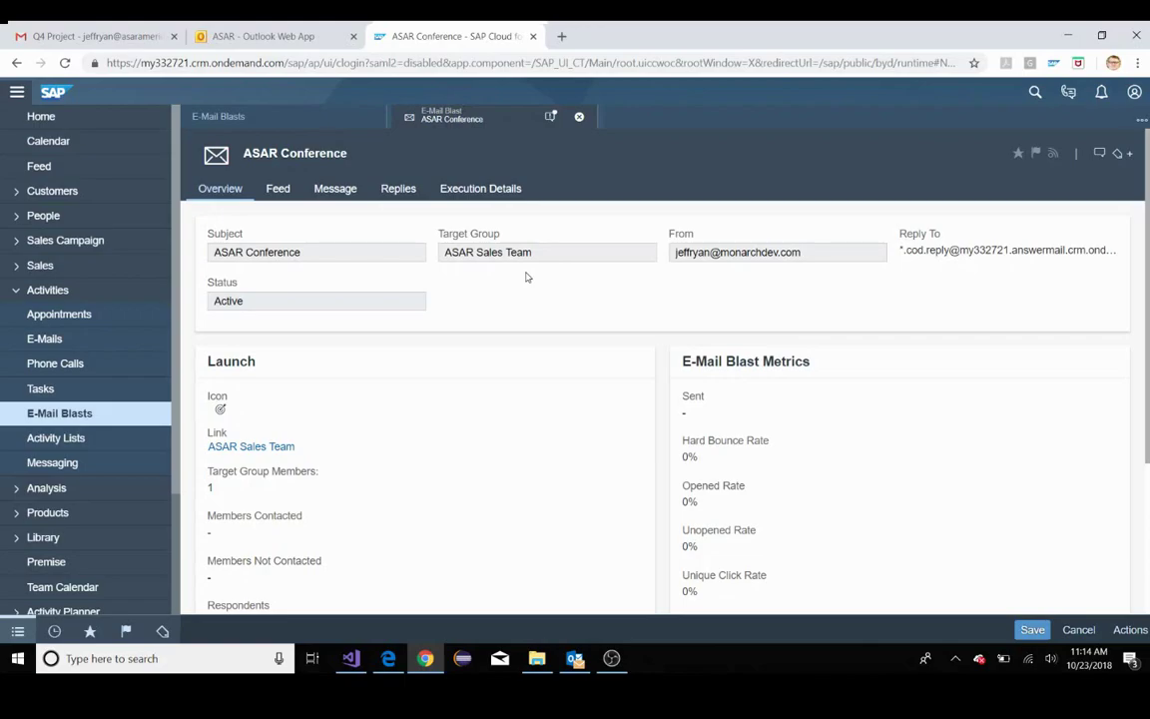
click(400, 188)
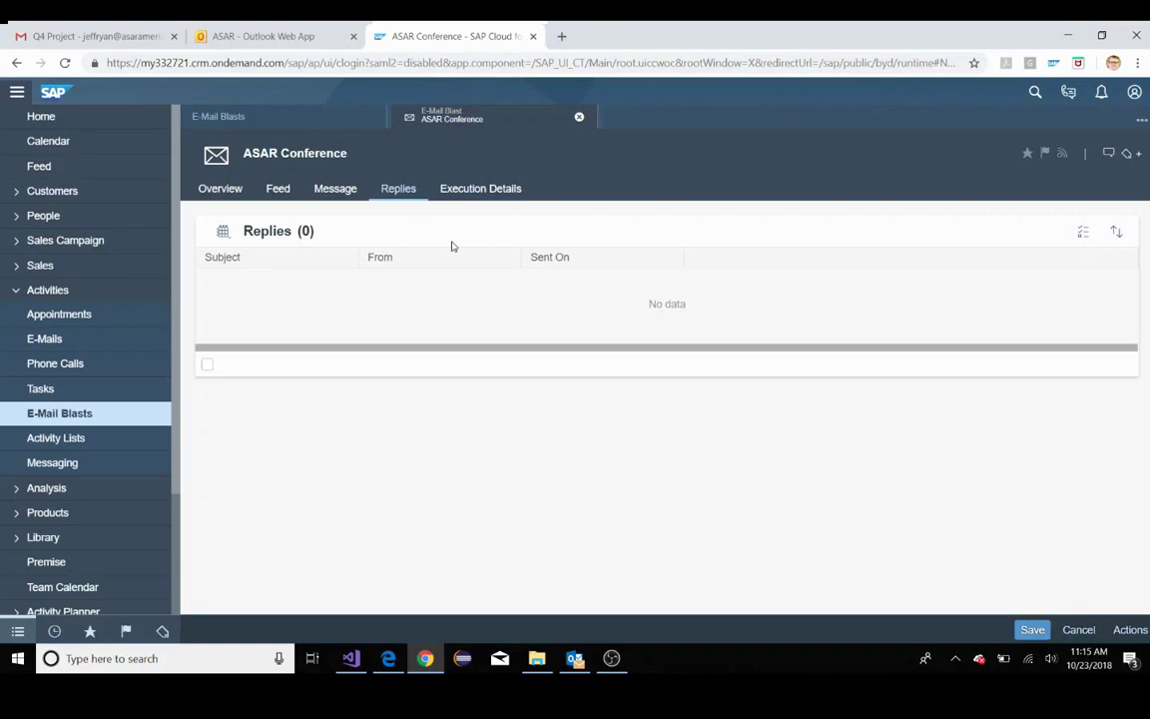
click(220, 188)
scroll(410, 394, down, 3)
scroll(424, 330, up, 3)
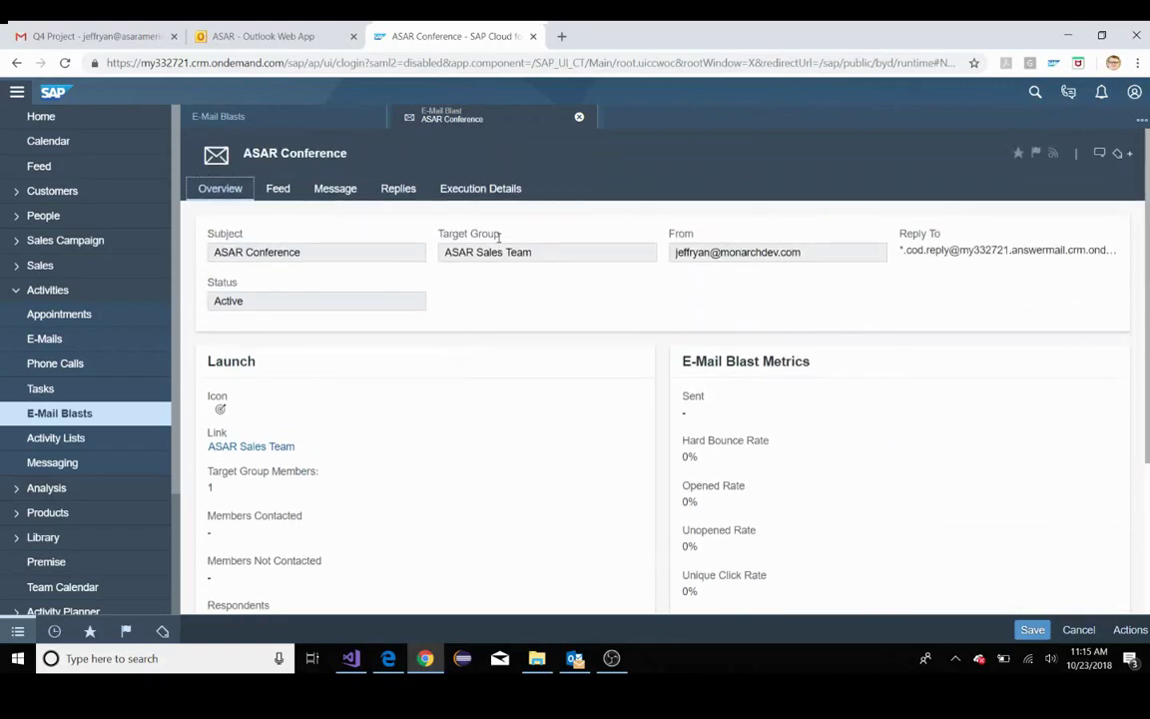
click(442, 187)
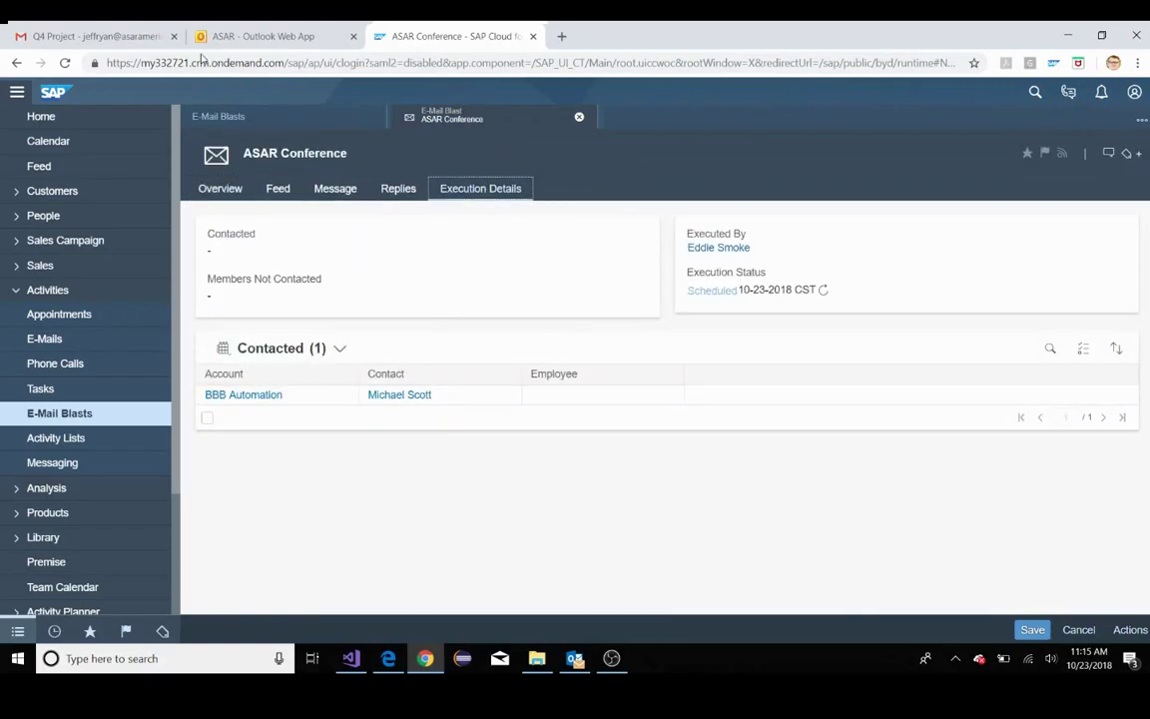
Switch to desktop Outlook to view the received ASAR Conference e-mail
click(574, 658)
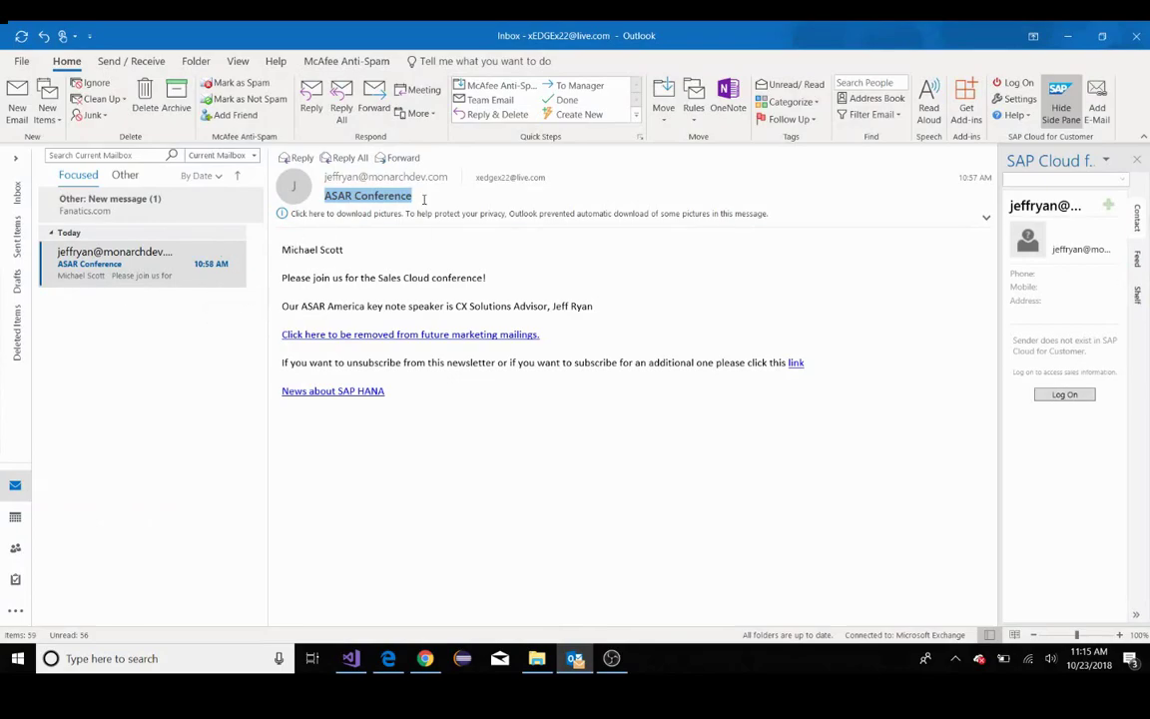
Switch back to SAP Cloud for Customer and check the ASAR Conference blast's subject, target group and sender address in its overview
key(alt+Tab)
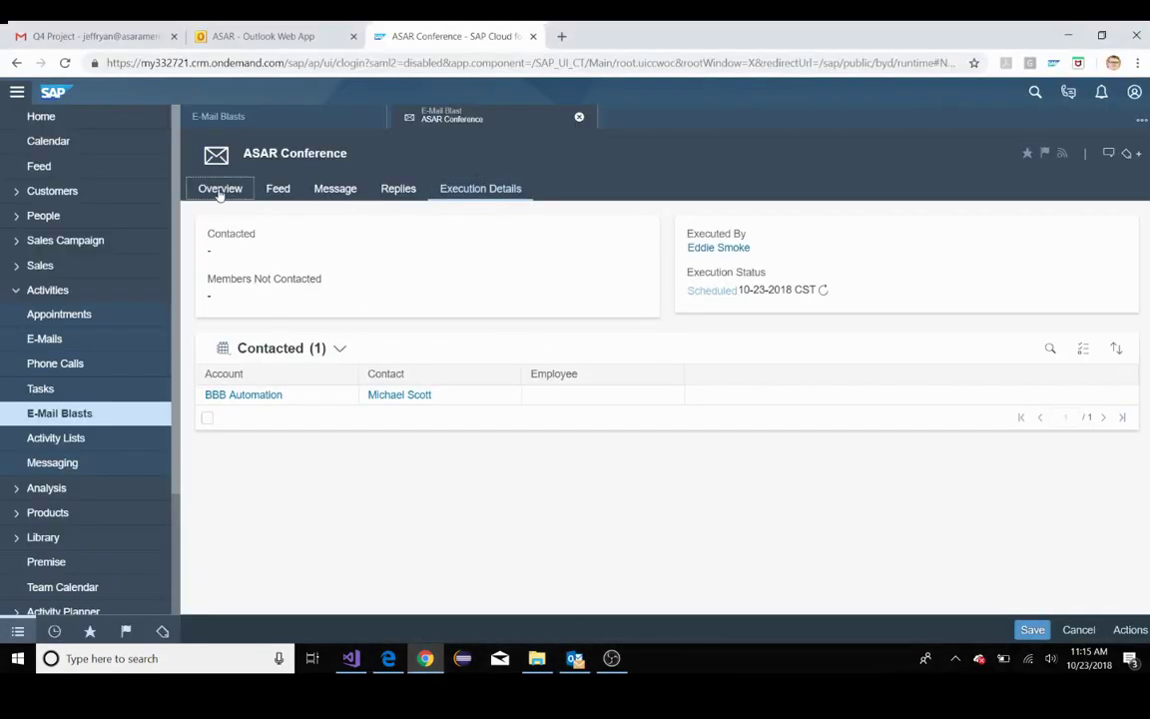
click(220, 188)
drag(342, 251, 198, 231)
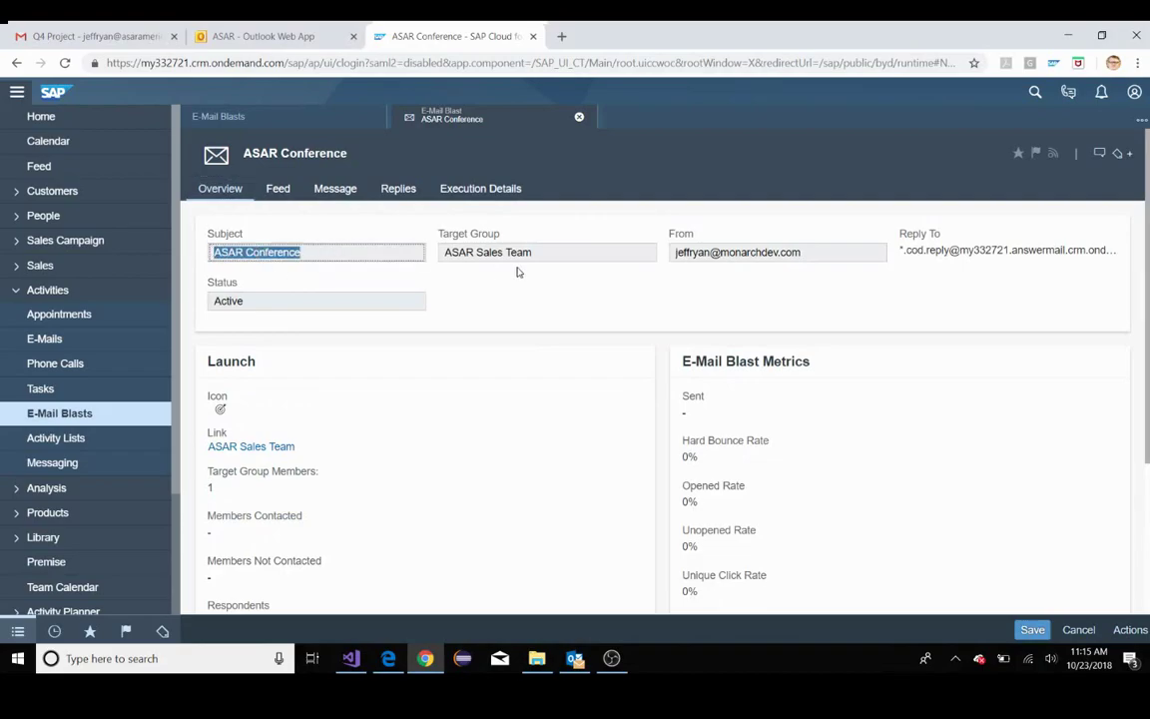
click(559, 252)
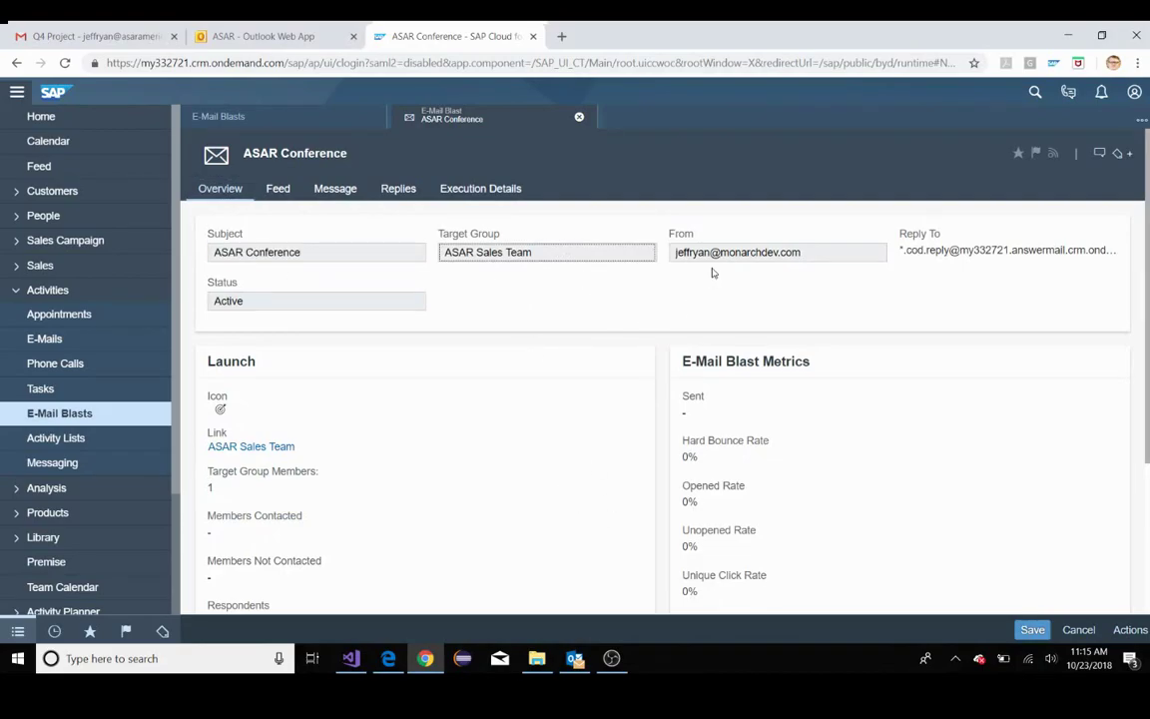
drag(842, 250, 621, 227)
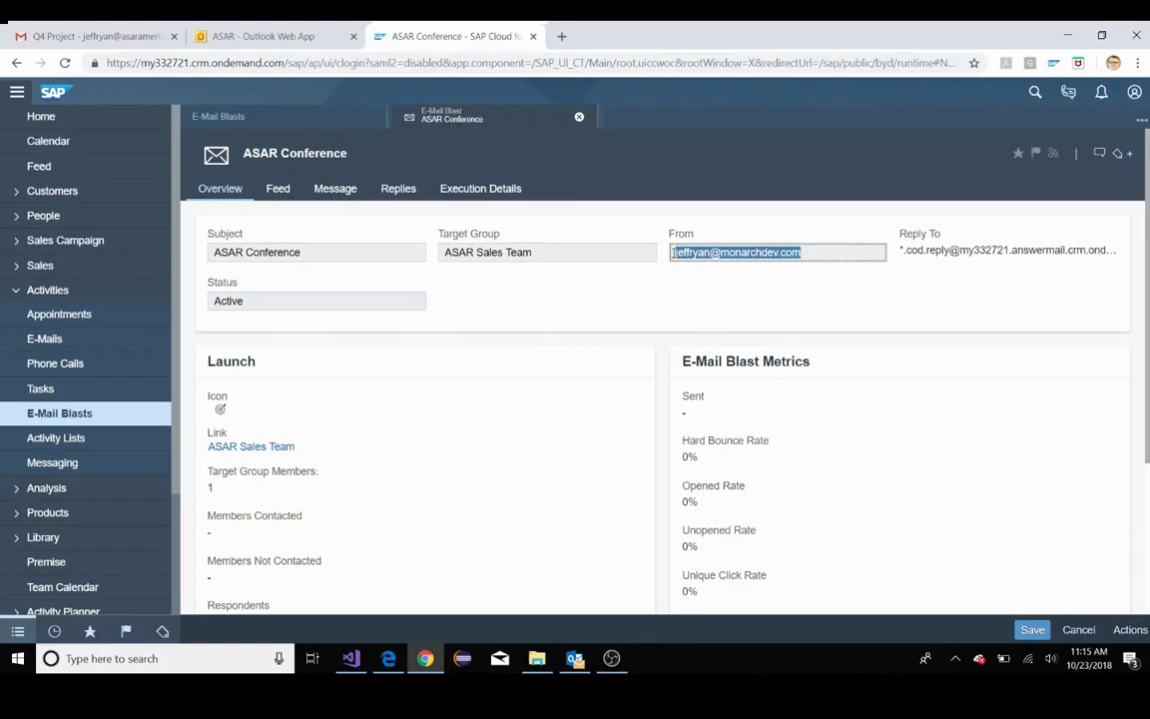
Return to Outlook, review the ASAR Conference e-mail's body, try its marketing removal link and dismiss the app choice
click(574, 657)
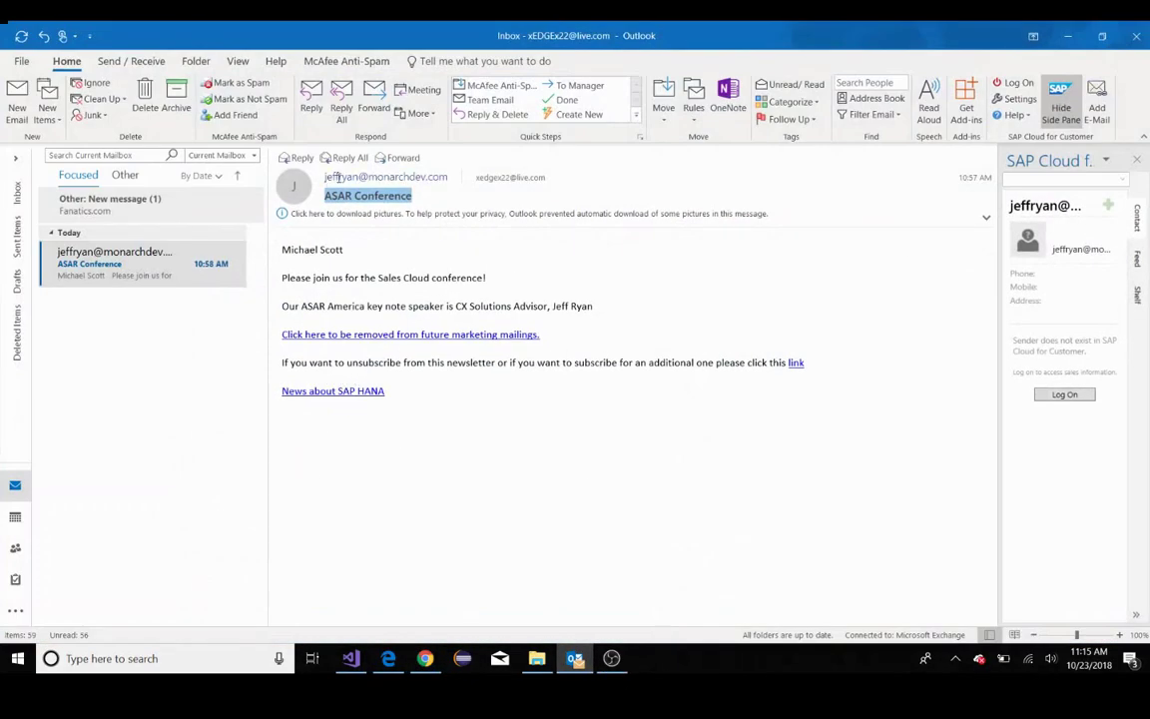
click(448, 404)
drag(449, 404, 282, 248)
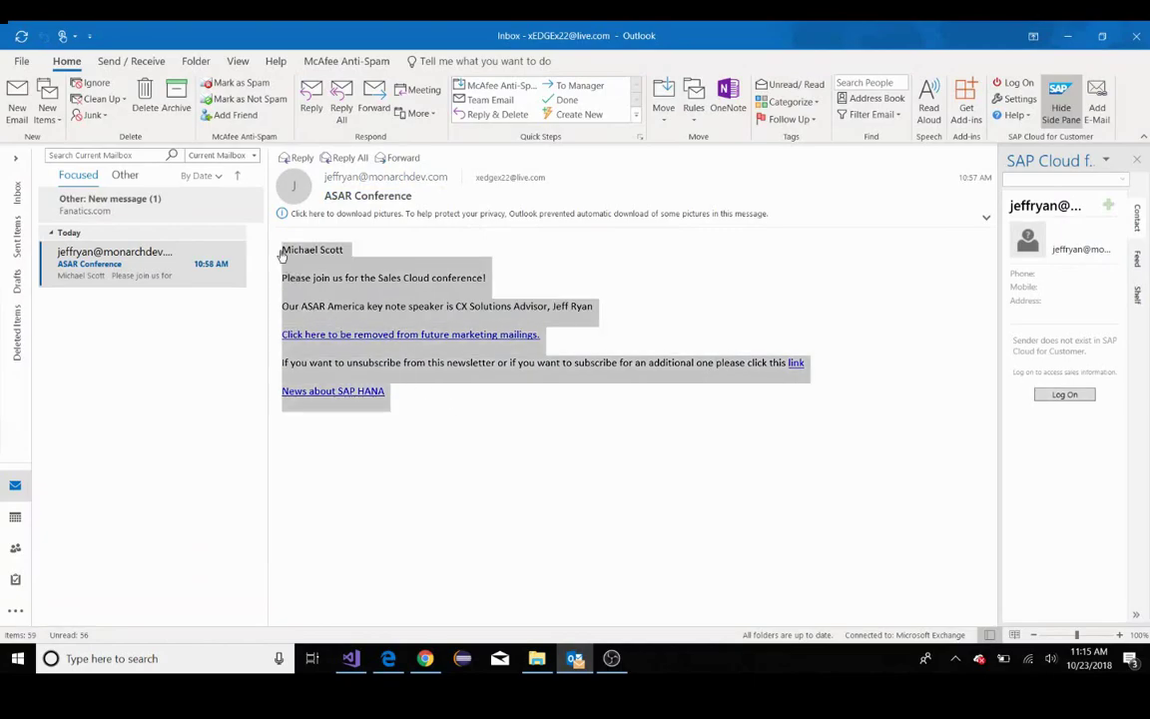
click(485, 385)
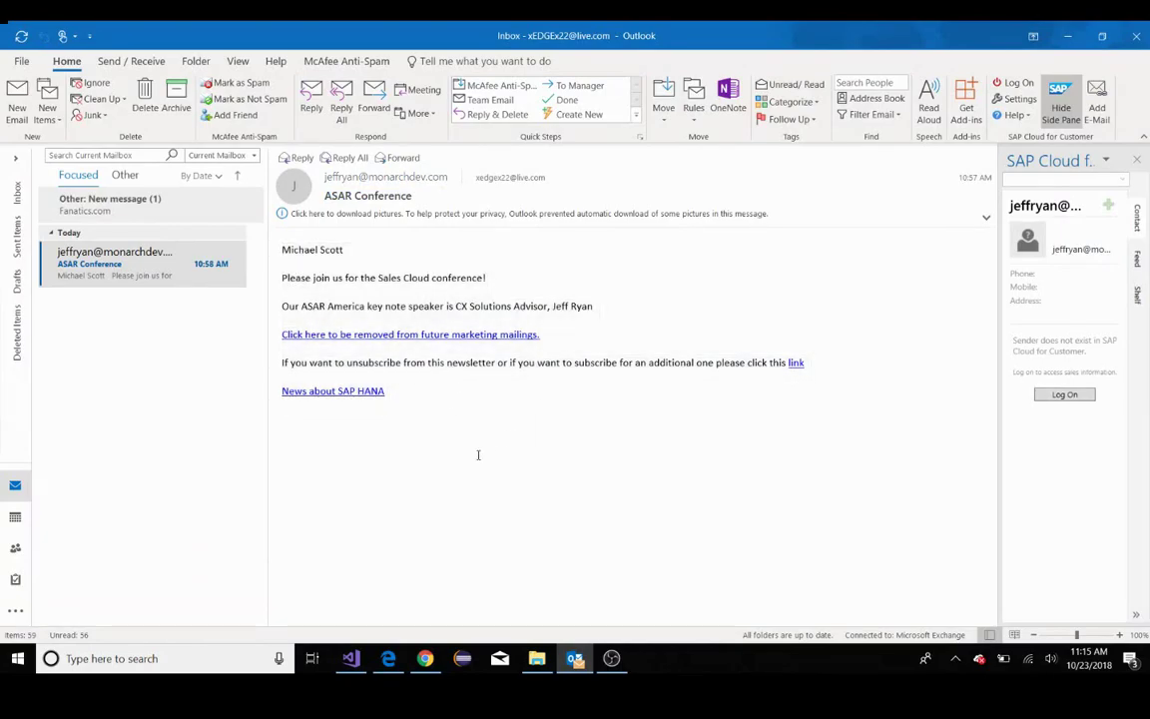
click(455, 338)
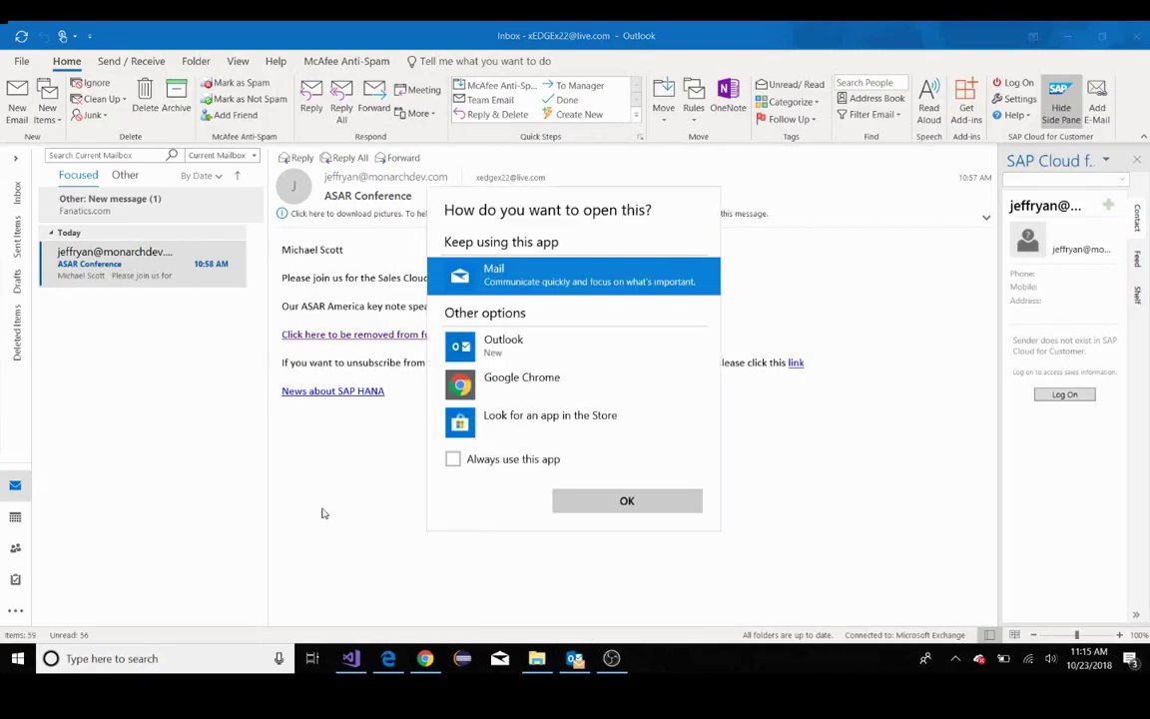
click(898, 520)
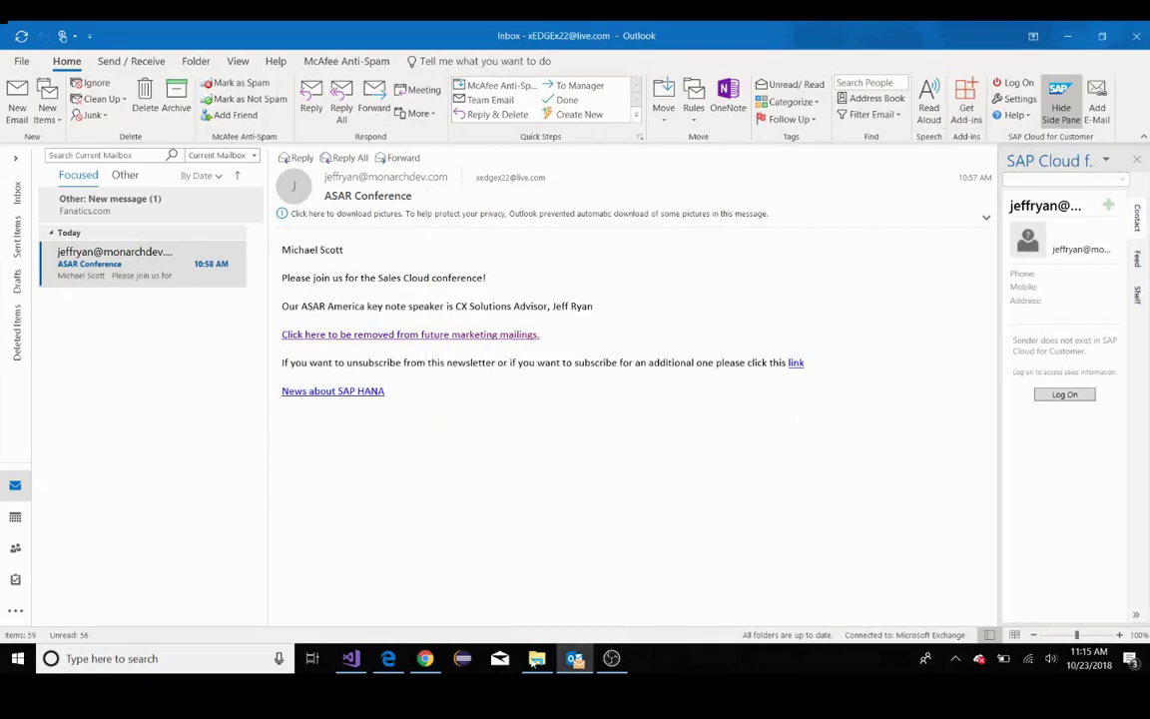
Switch to SAP Cloud for Customer, close the ASAR Conference blast without saving changes and go to the home page
click(426, 659)
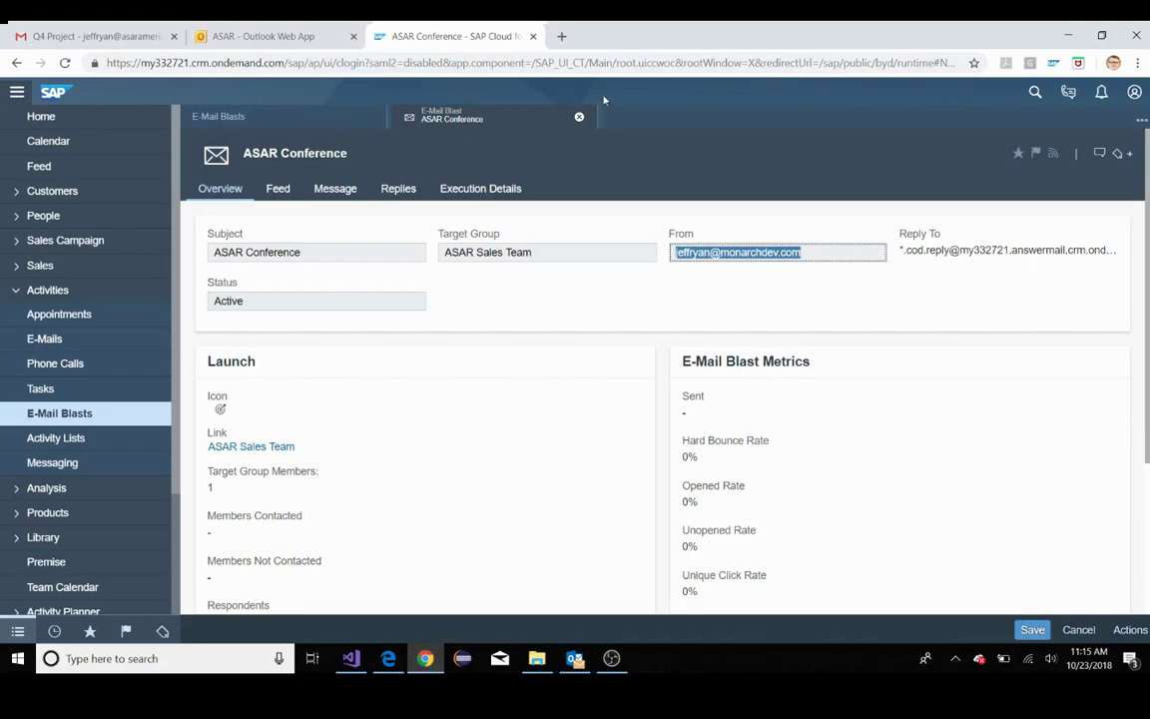
click(579, 118)
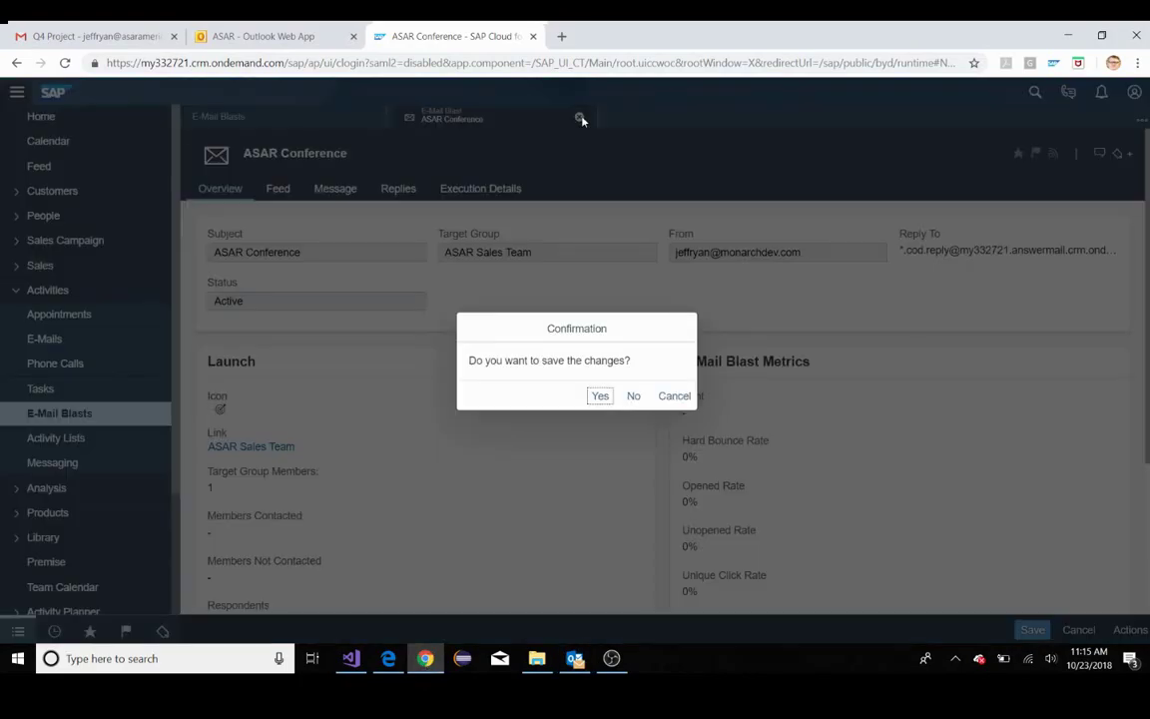
click(633, 397)
click(45, 116)
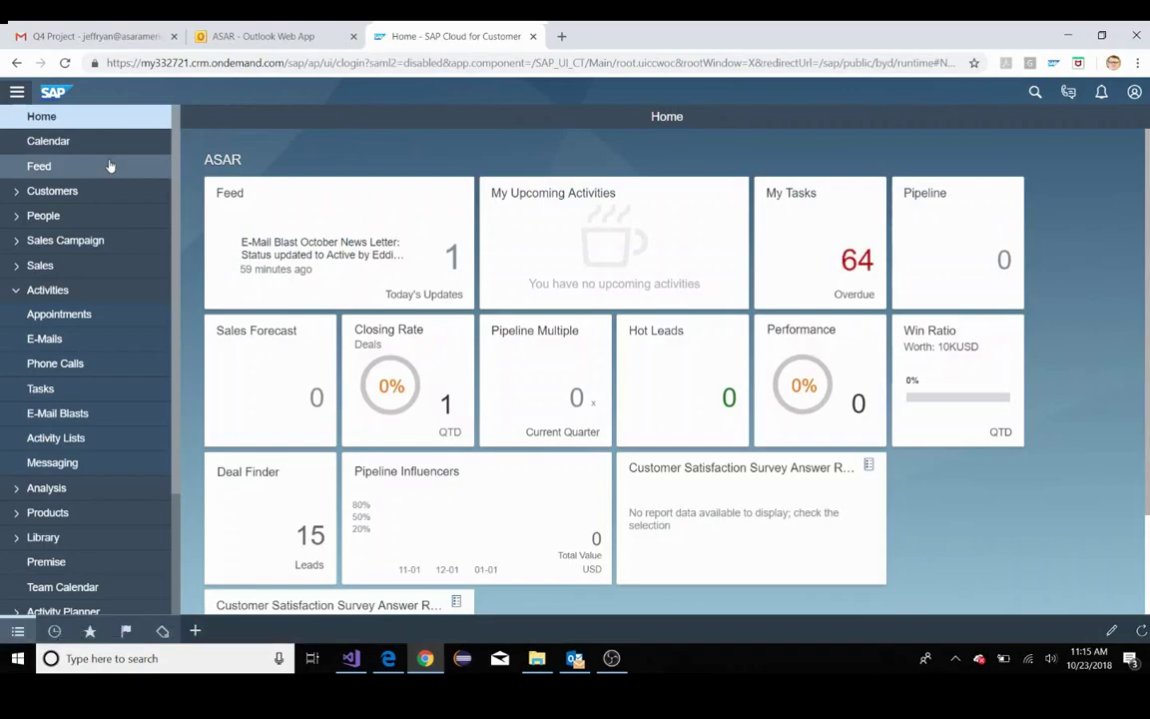